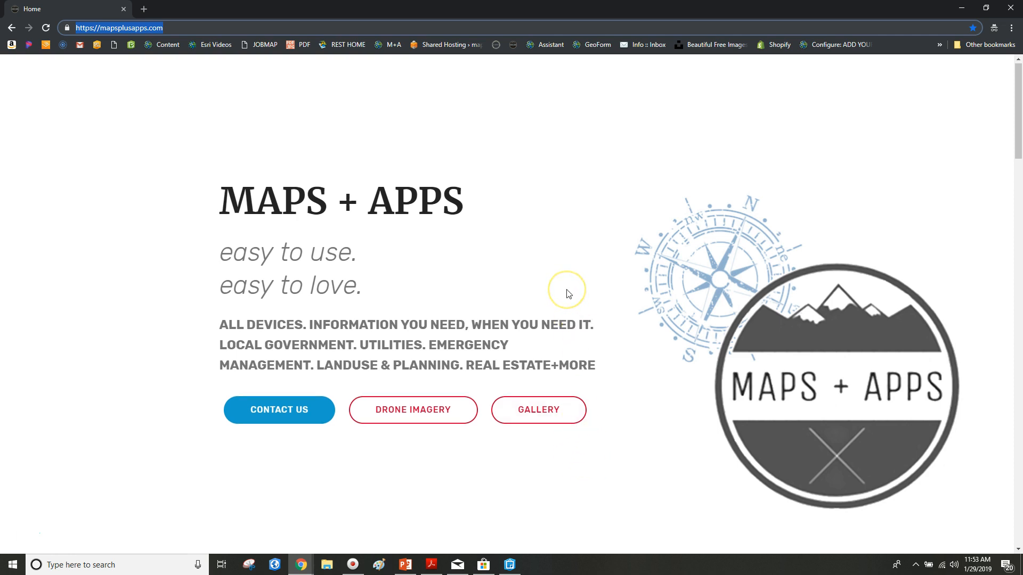
Step: Scroll the mapsplusapps.com homepage and open the Emergency Management Systems gallery in a new tab
{"action": "scroll", "coordinate": [566, 292], "scroll_direction": "down", "scroll_amount": 2}
{"action": "scroll", "coordinate": [568, 294], "scroll_direction": "down", "scroll_amount": 7}
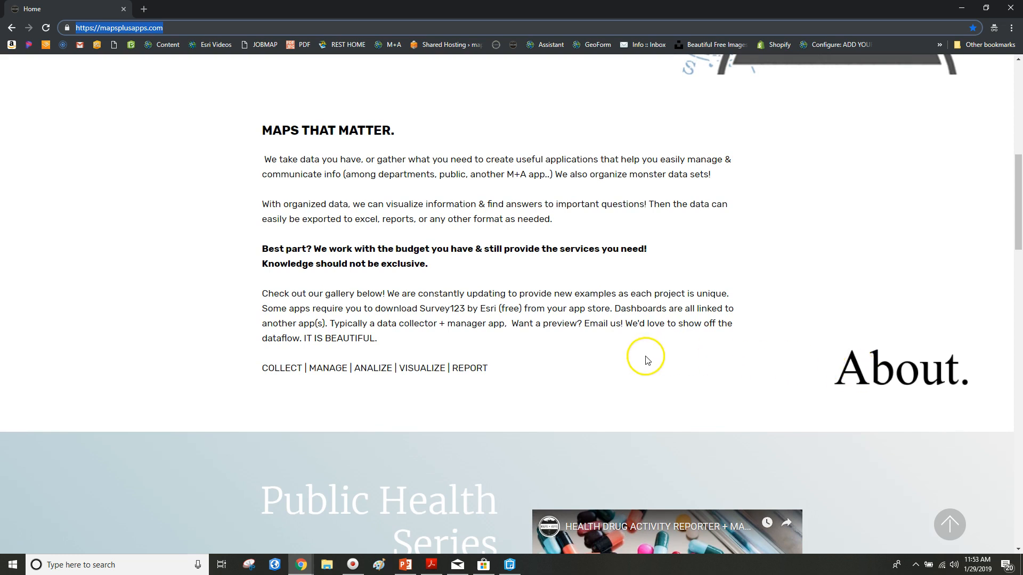
{"action": "scroll", "coordinate": [585, 372], "scroll_direction": "down", "scroll_amount": 1}
{"action": "scroll", "coordinate": [554, 341], "scroll_direction": "down", "scroll_amount": 6}
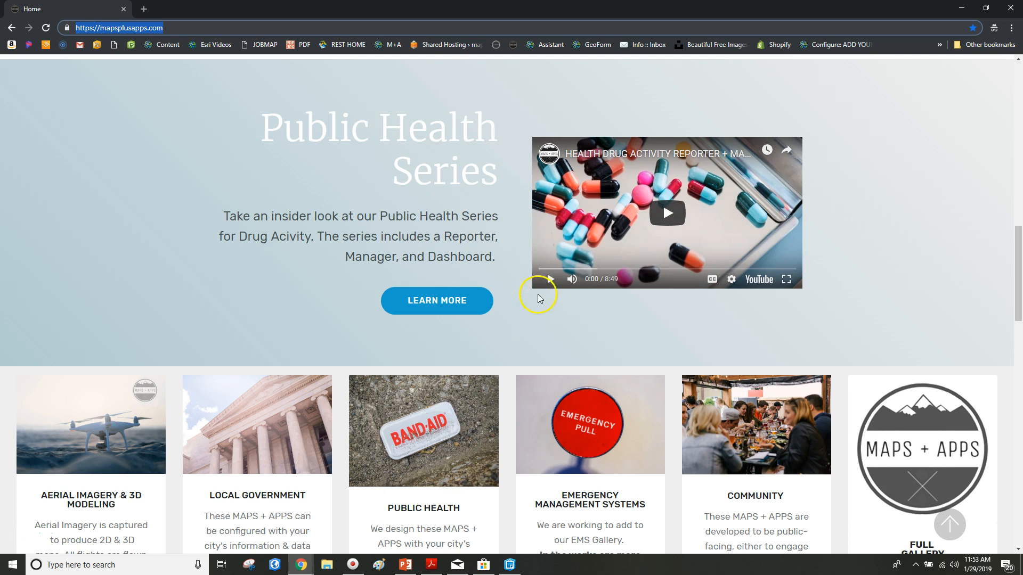
{"action": "left_click", "coordinate": [503, 228]}
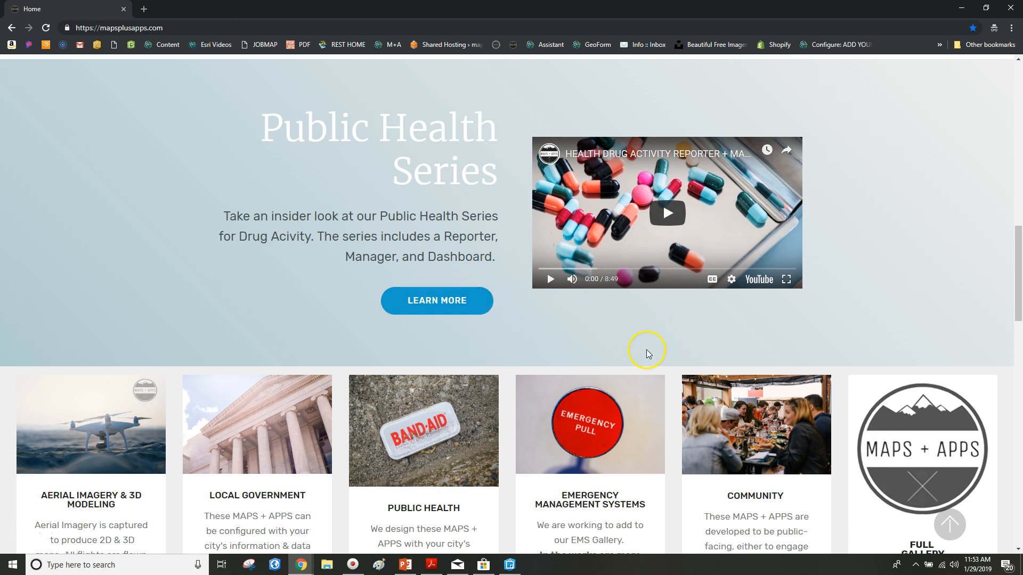
{"action": "scroll", "coordinate": [586, 303], "scroll_direction": "down", "scroll_amount": 4}
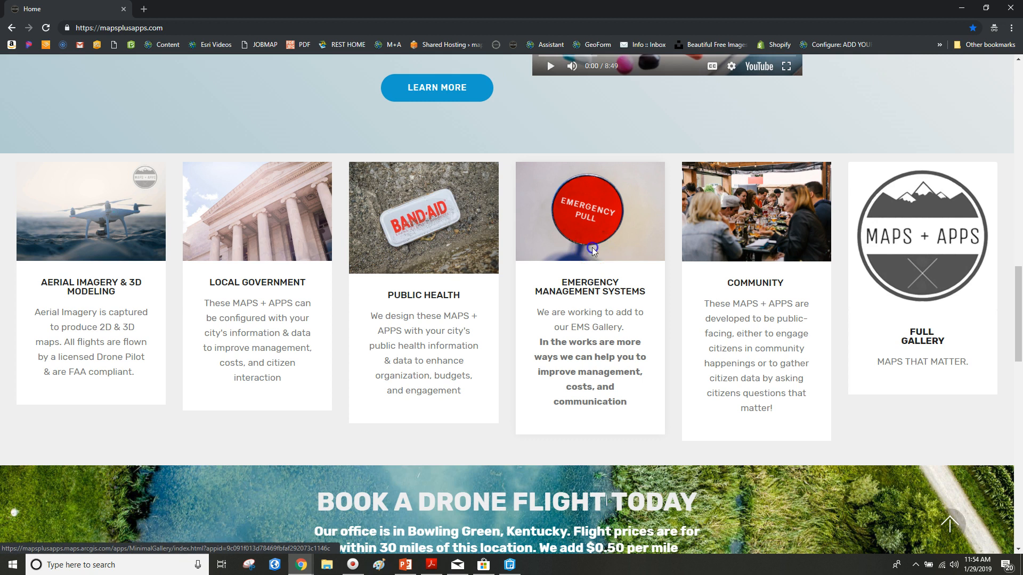
{"action": "left_click", "coordinate": [593, 250]}
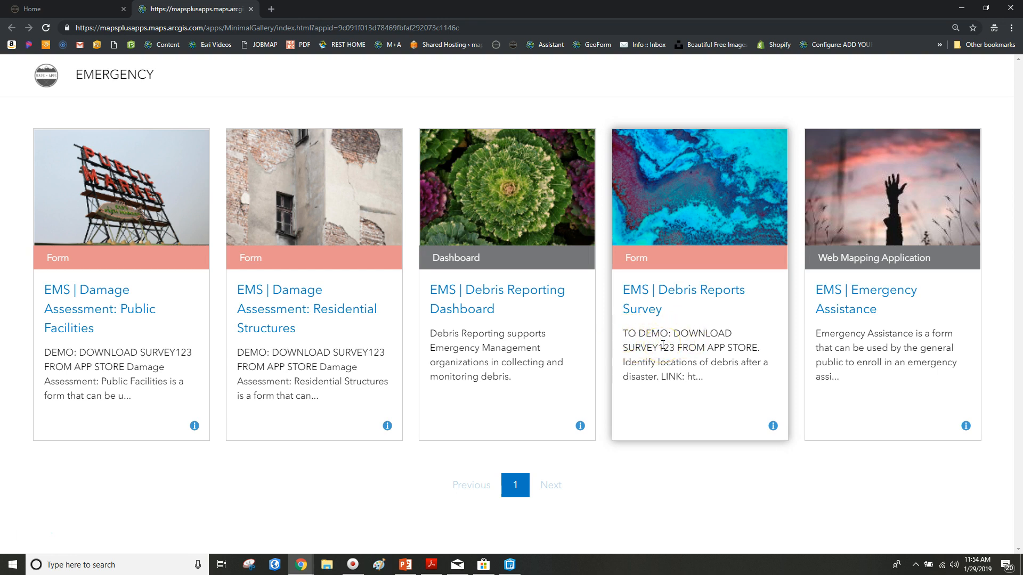
Step: Open the EMS | Debris Reports Survey item and follow its arcg.is link to the Debris Reporting form
{"action": "left_click_drag", "start_coordinate": [623, 349], "coordinate": [755, 349]}
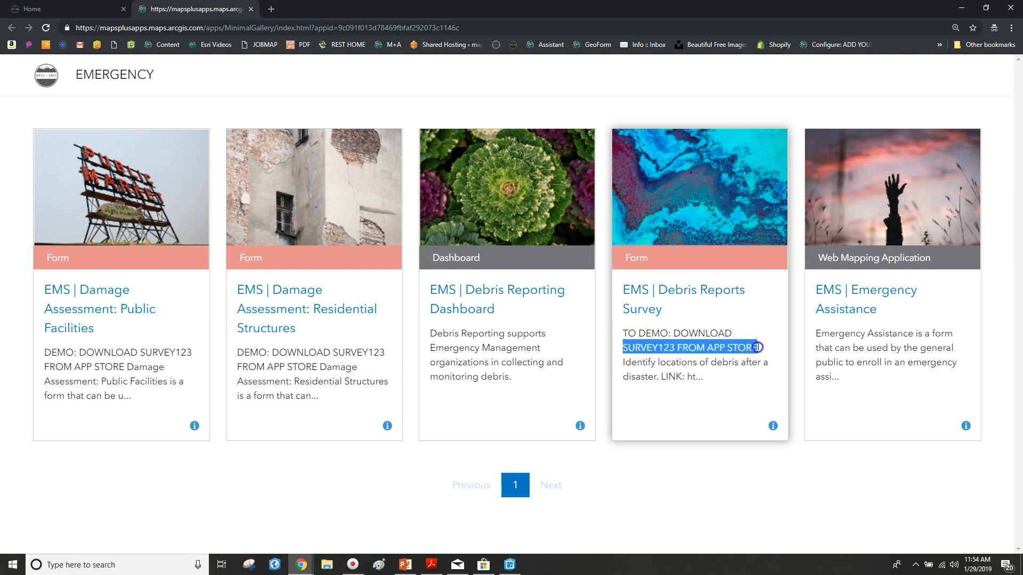
{"action": "left_click", "coordinate": [662, 295]}
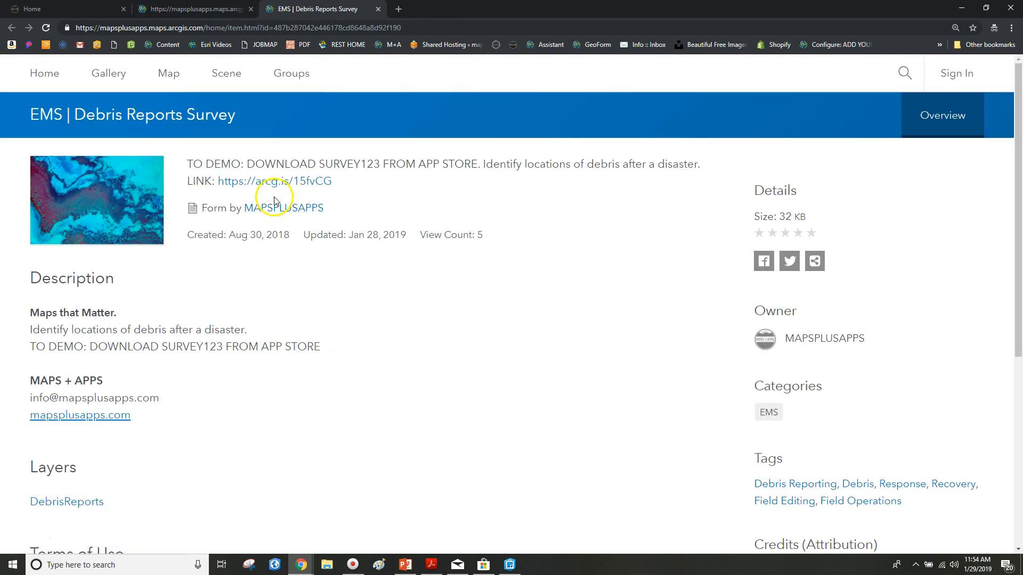
{"action": "left_click", "coordinate": [254, 184]}
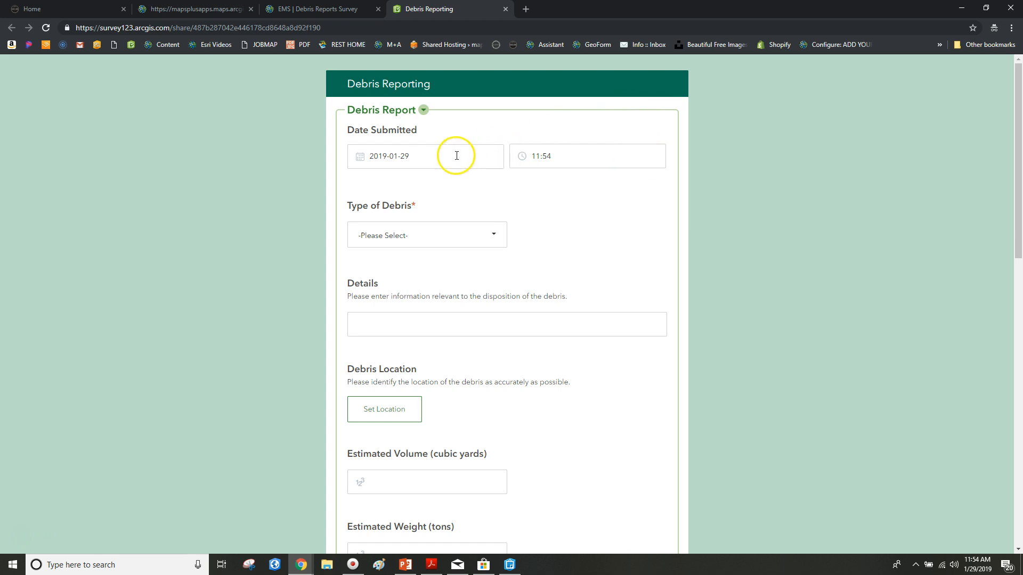
Step: Leave Type of Debris unselected and set the location pin at Lat 41.54319, Lon -88.25725
{"action": "scroll", "coordinate": [543, 183], "scroll_direction": "down", "scroll_amount": 1}
{"action": "left_click", "coordinate": [484, 178]}
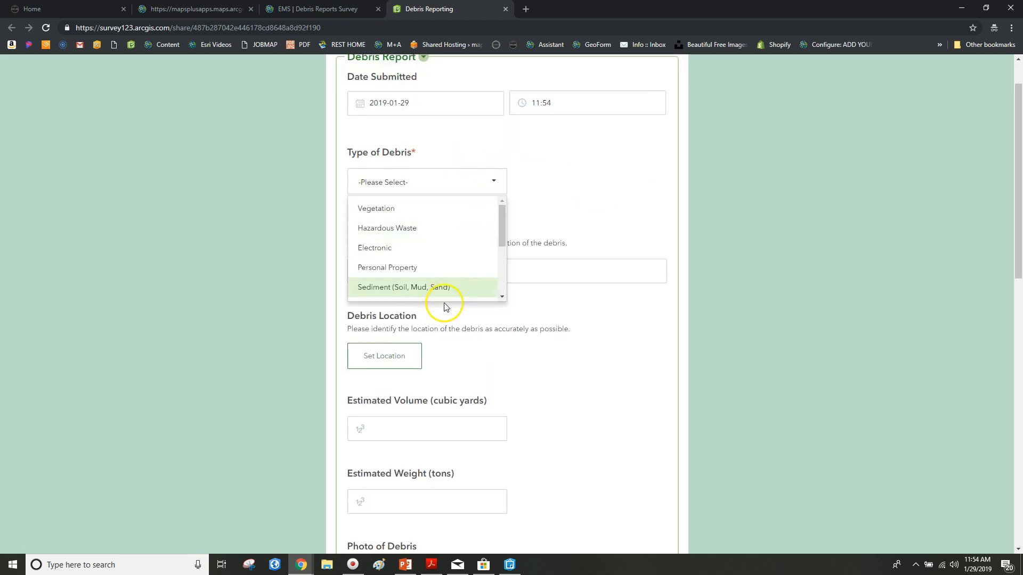
{"action": "scroll", "coordinate": [448, 238], "scroll_direction": "down", "scroll_amount": 2}
{"action": "scroll", "coordinate": [479, 233], "scroll_direction": "up", "scroll_amount": 2}
{"action": "left_click", "coordinate": [509, 230]}
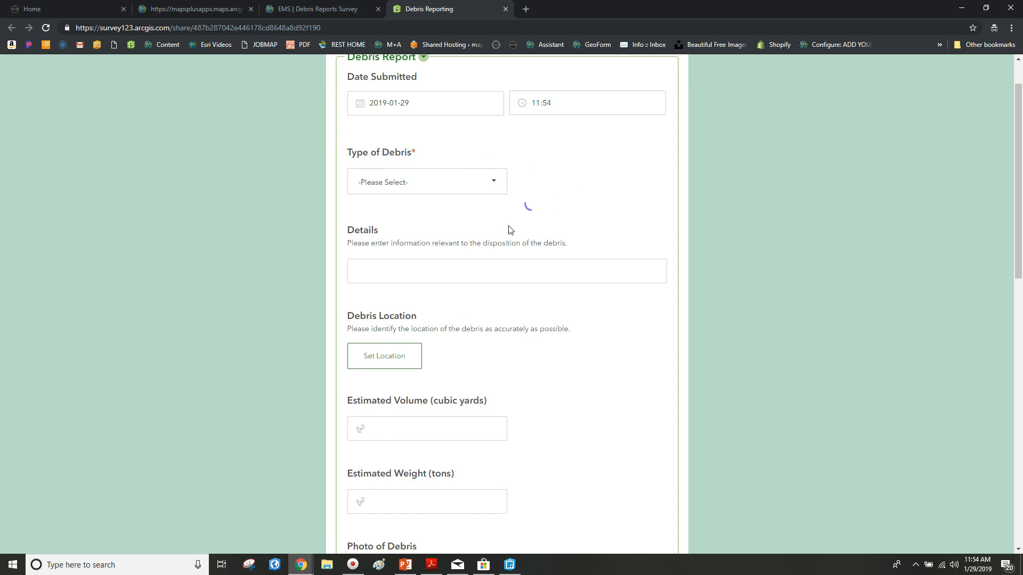
{"action": "left_click", "coordinate": [495, 270]}
{"action": "scroll", "coordinate": [498, 271], "scroll_direction": "down", "scroll_amount": 3}
{"action": "left_click", "coordinate": [410, 200]}
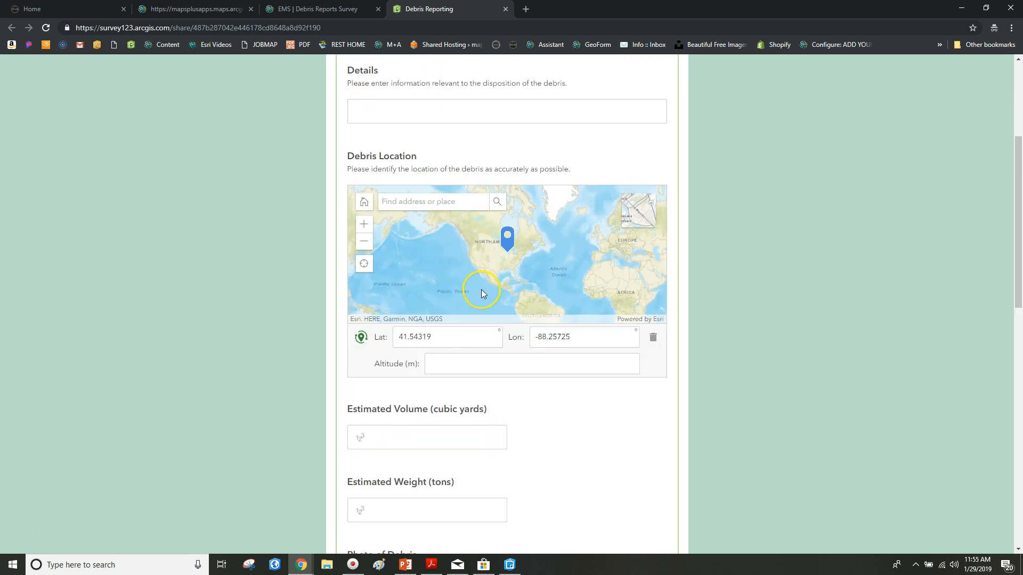
{"action": "scroll", "coordinate": [692, 376], "scroll_direction": "down", "scroll_amount": 4}
{"action": "left_click", "coordinate": [352, 224]}
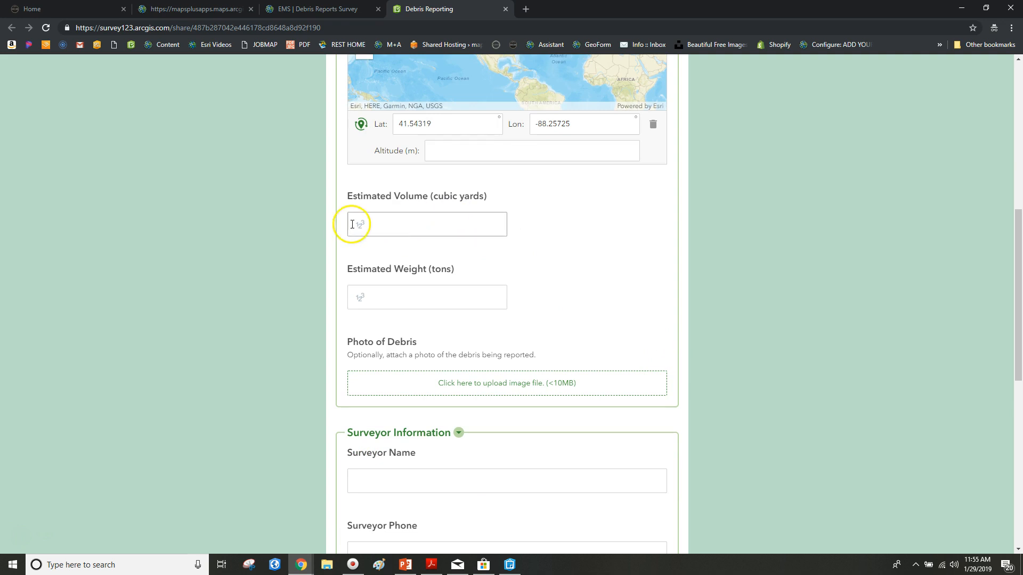
{"action": "scroll", "coordinate": [414, 215], "scroll_direction": "down", "scroll_amount": 3}
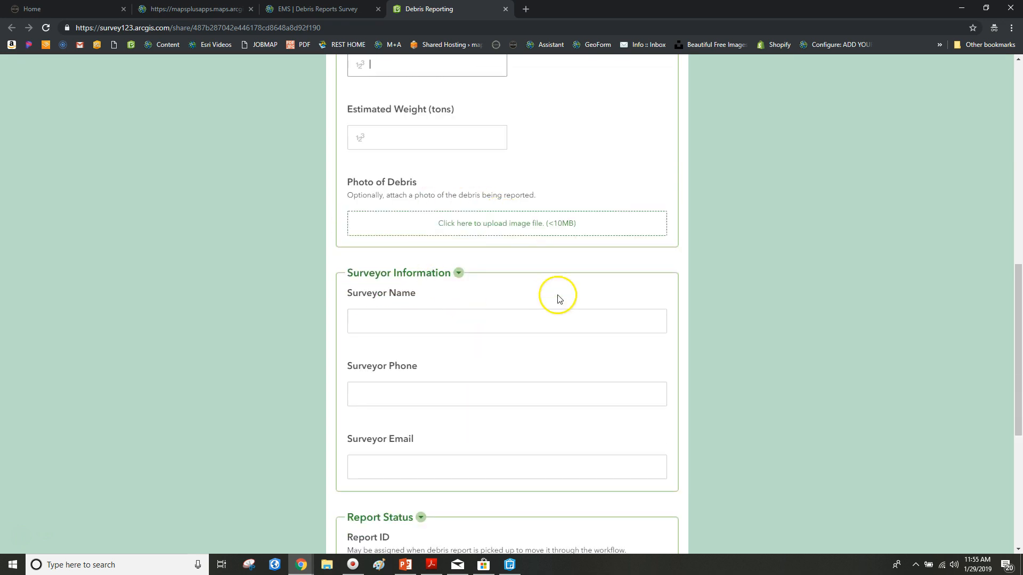
{"action": "scroll", "coordinate": [554, 293], "scroll_direction": "down", "scroll_amount": 2}
Step: Collapse and re-expand the Surveyor Information and Report Status sections
{"action": "left_click", "coordinate": [459, 171]}
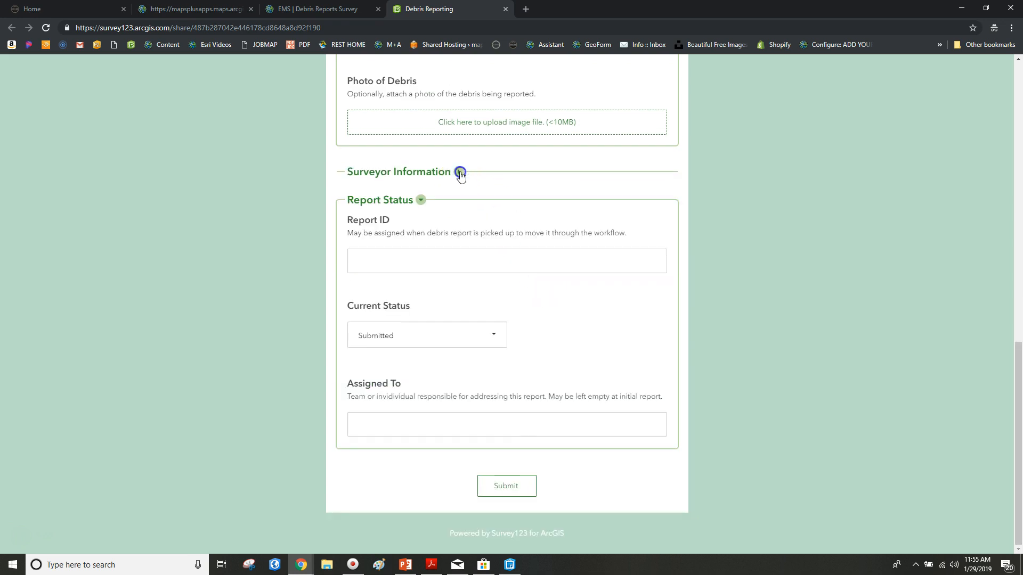
{"action": "left_click", "coordinate": [459, 173]}
{"action": "scroll", "coordinate": [453, 312], "scroll_direction": "down", "scroll_amount": 2}
{"action": "left_click", "coordinate": [421, 302]}
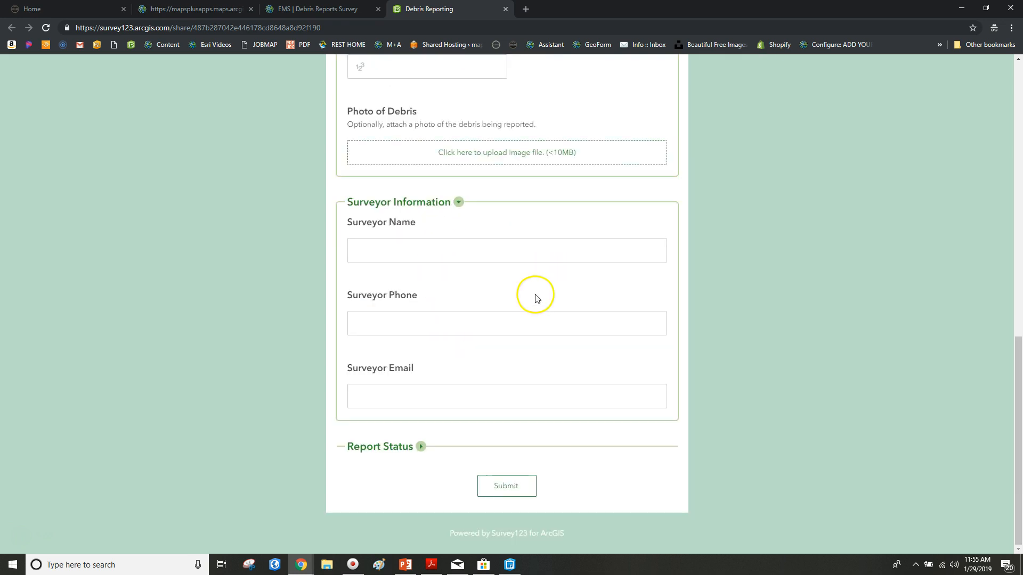
{"action": "left_click", "coordinate": [459, 202]}
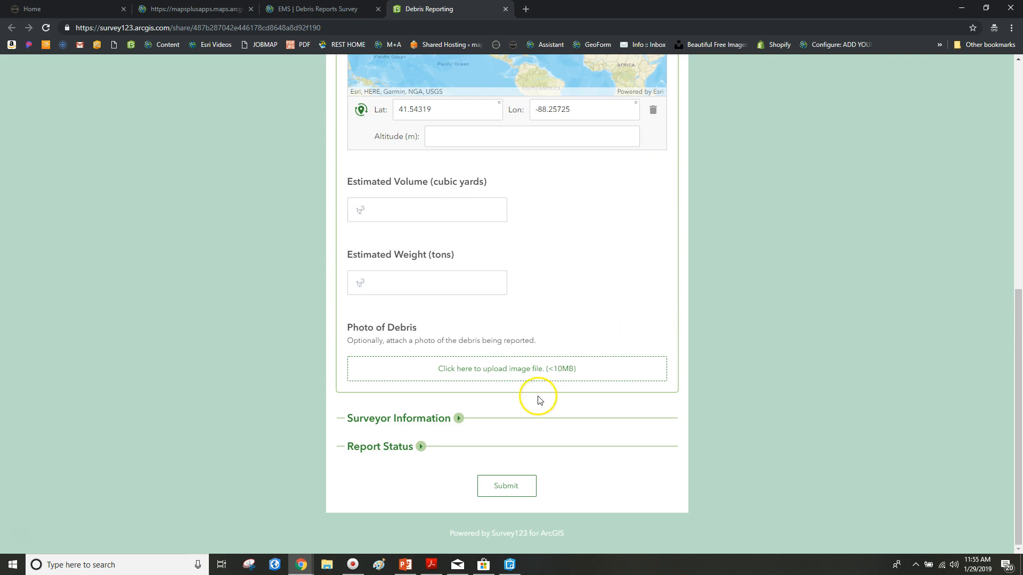
{"action": "left_click", "coordinate": [459, 418]}
{"action": "scroll", "coordinate": [458, 400], "scroll_direction": "down", "scroll_amount": 4}
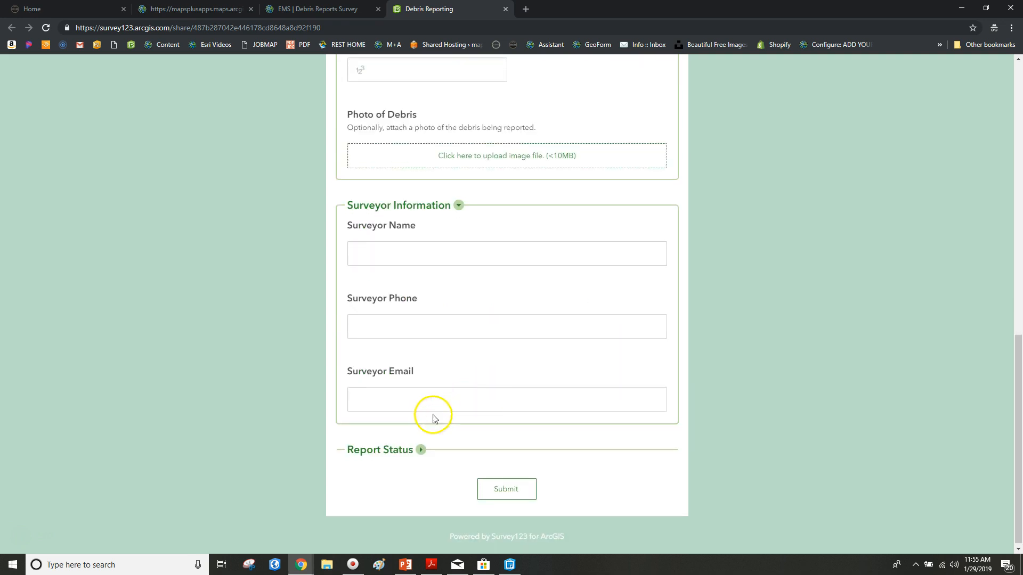
{"action": "left_click", "coordinate": [420, 450]}
{"action": "scroll", "coordinate": [496, 436], "scroll_direction": "down", "scroll_amount": 3}
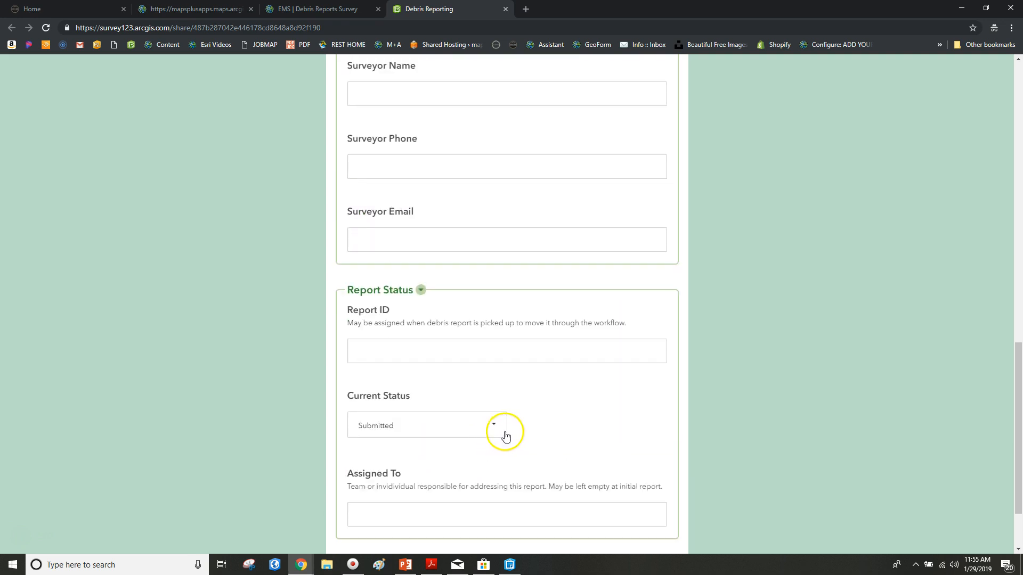
{"action": "scroll", "coordinate": [503, 438], "scroll_direction": "down", "scroll_amount": 2}
Step: Check the report status list, keep Submitted, and return to the top of the form
{"action": "left_click", "coordinate": [499, 334]}
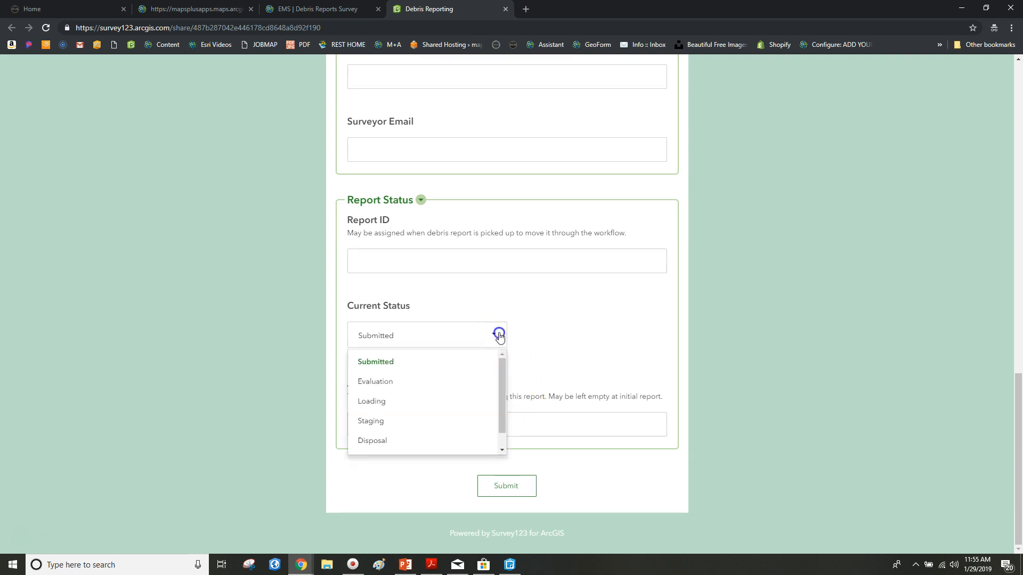
{"action": "left_click", "coordinate": [499, 334]}
{"action": "left_click", "coordinate": [464, 255]}
{"action": "left_click", "coordinate": [498, 334]}
{"action": "left_click", "coordinate": [527, 356]}
{"action": "scroll", "coordinate": [512, 330], "scroll_direction": "up", "scroll_amount": 3}
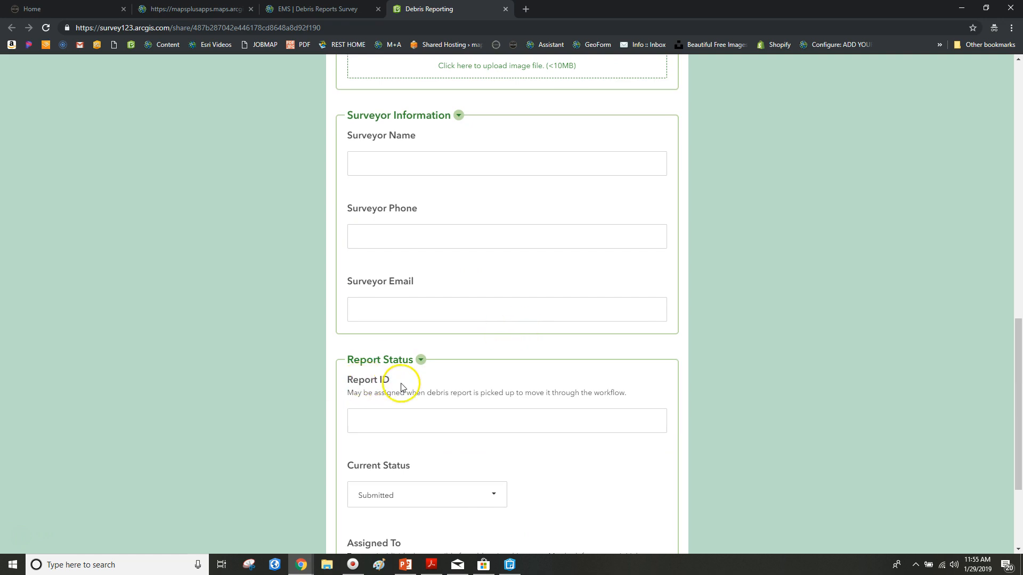
{"action": "scroll", "coordinate": [447, 437], "scroll_direction": "down", "scroll_amount": 1}
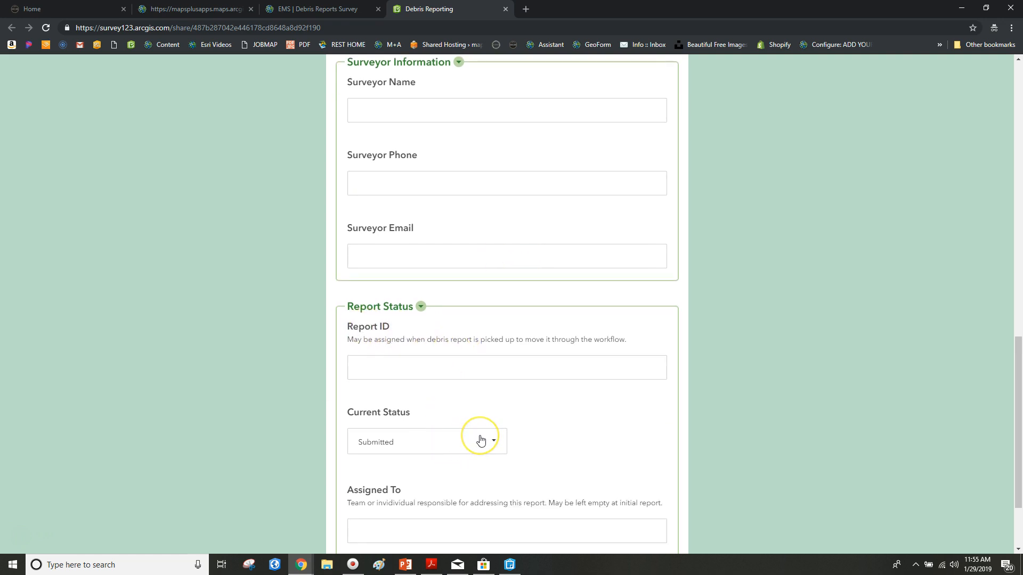
{"action": "scroll", "coordinate": [481, 440], "scroll_direction": "up", "scroll_amount": 6}
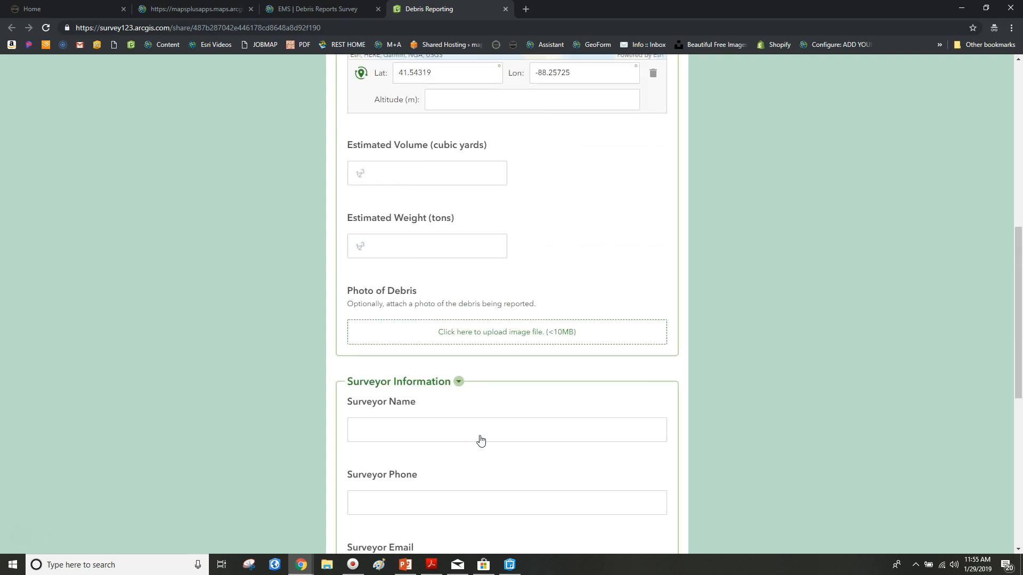
{"action": "scroll", "coordinate": [480, 440], "scroll_direction": "up", "scroll_amount": 9}
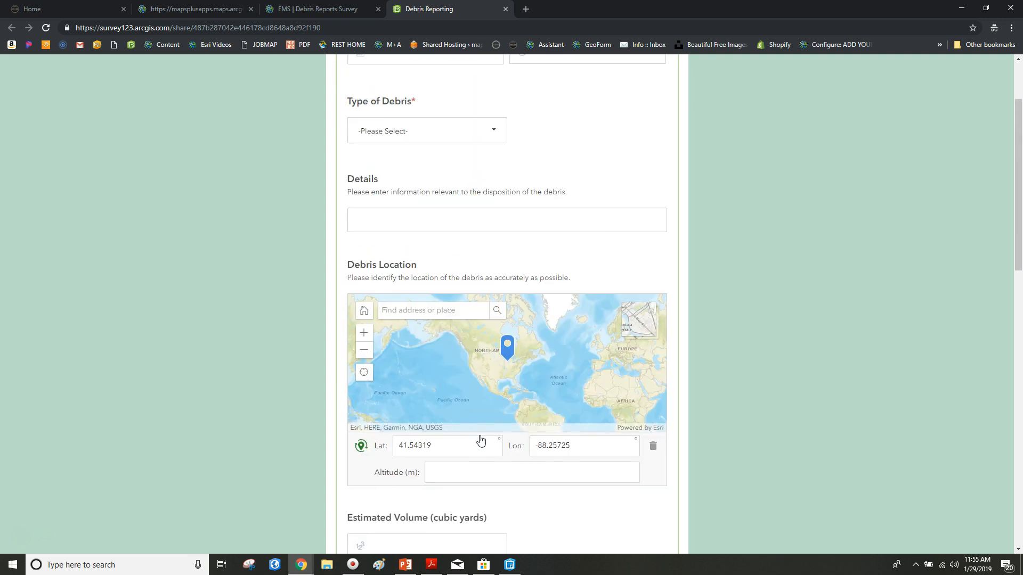
{"action": "scroll", "coordinate": [481, 440], "scroll_direction": "up", "scroll_amount": 1}
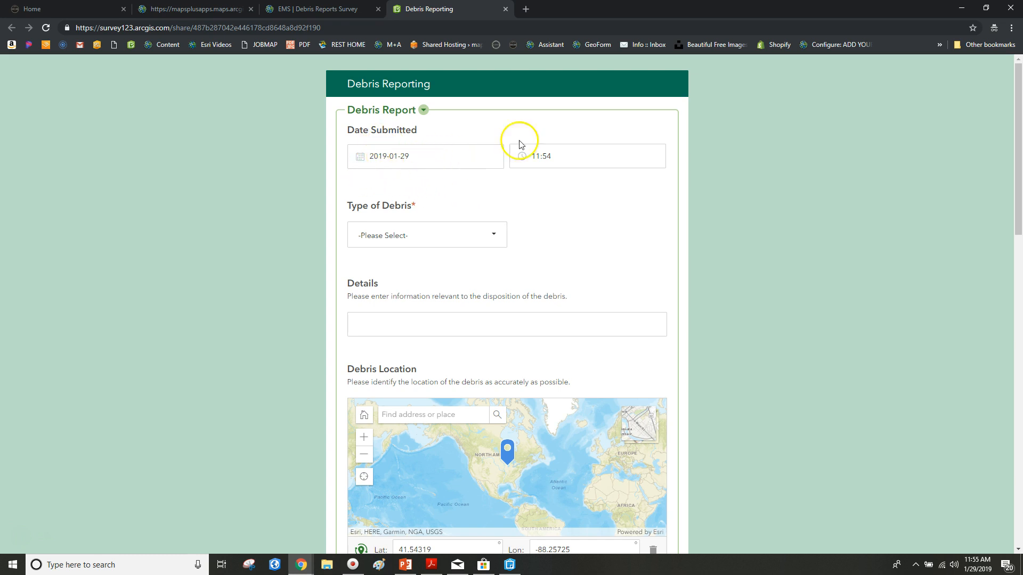
Step: Set Type of Debris to Appliances (White Goods) and enter 'DEMO DATA TUTORIAL' as Details
{"action": "scroll", "coordinate": [559, 206], "scroll_direction": "down", "scroll_amount": 2}
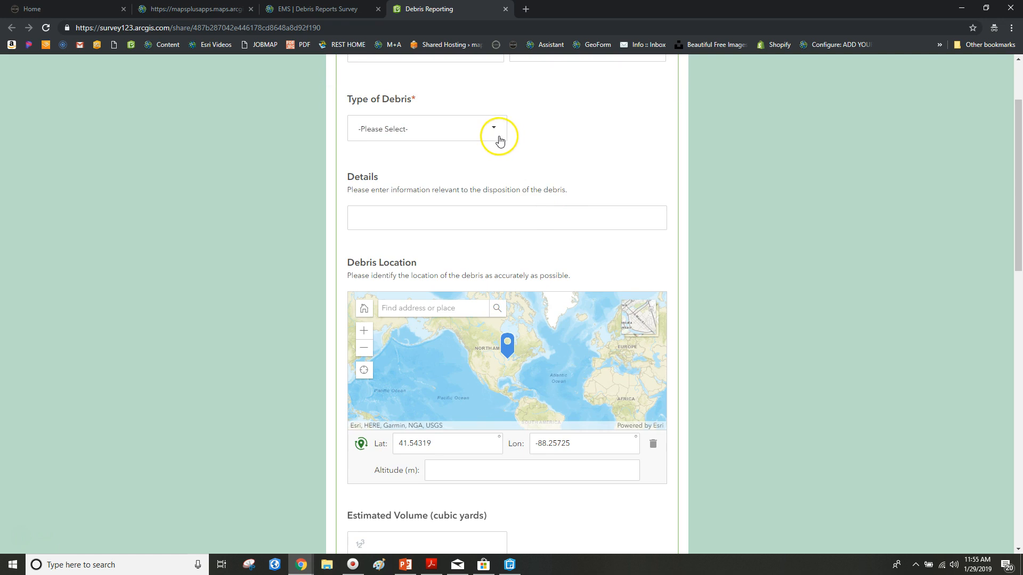
{"action": "left_click", "coordinate": [501, 142]}
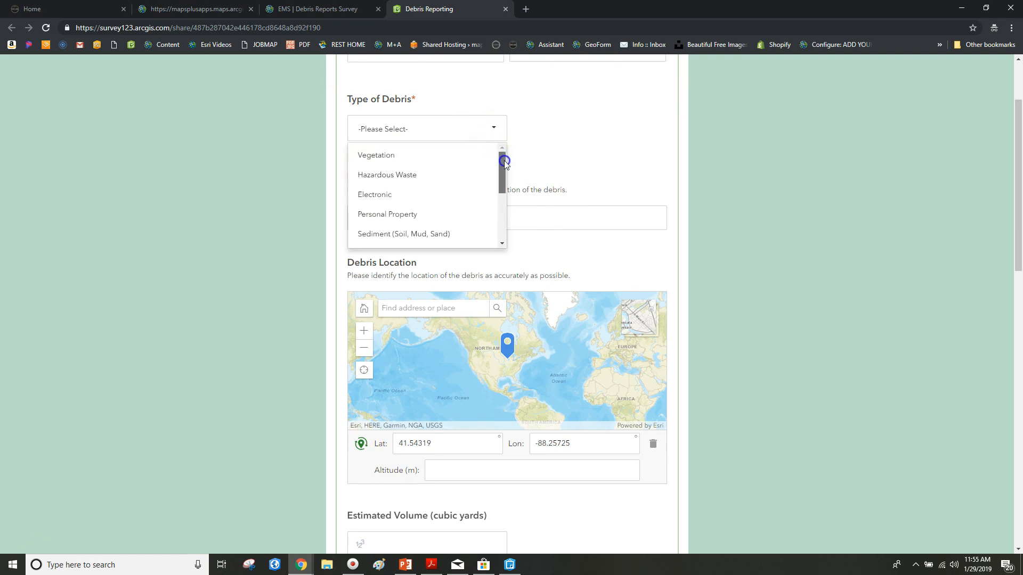
{"action": "left_click_drag", "start_coordinate": [504, 161], "coordinate": [499, 214]}
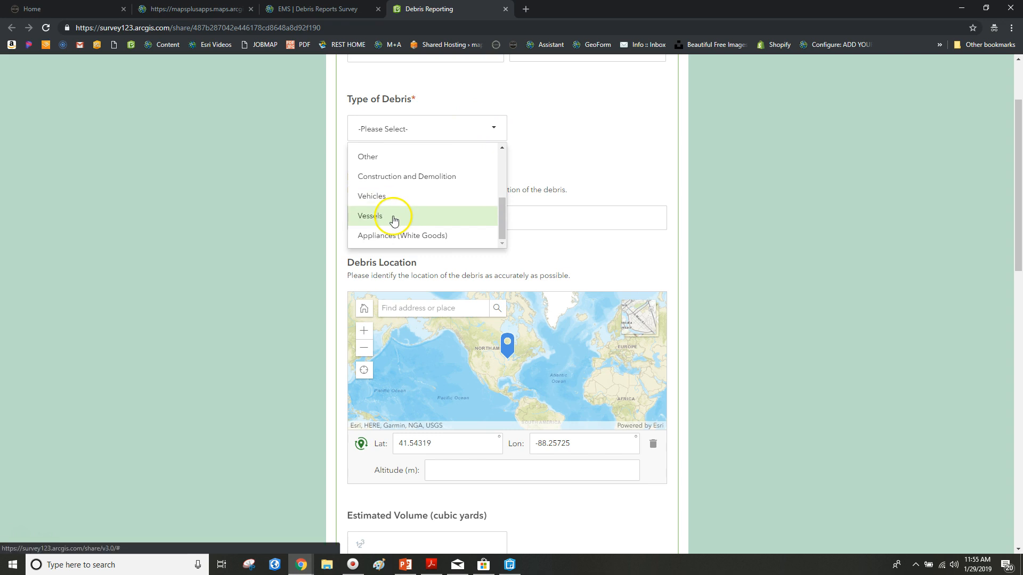
{"action": "left_click", "coordinate": [393, 235]}
{"action": "left_click", "coordinate": [457, 225]}
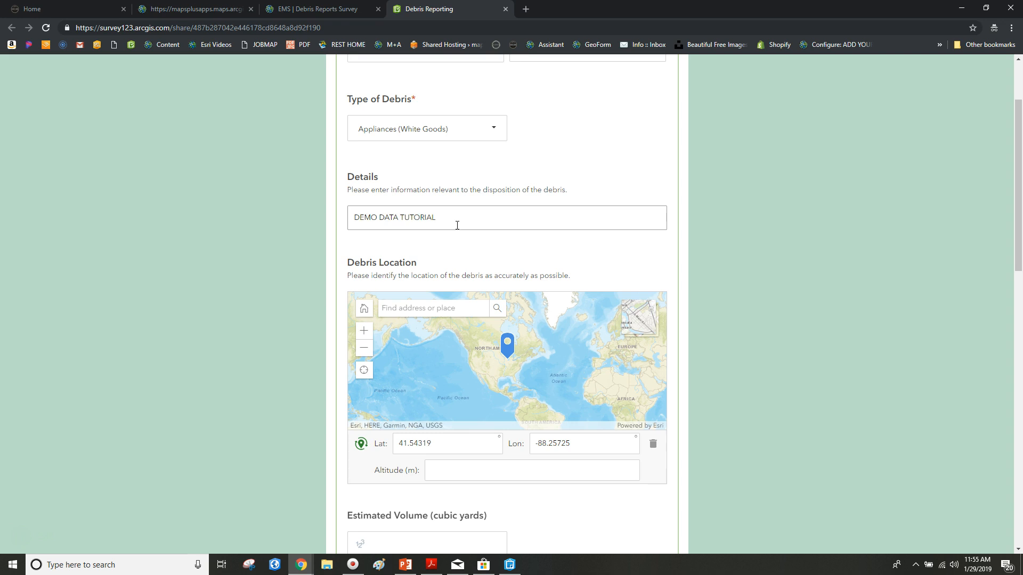
{"action": "scroll", "coordinate": [457, 225], "scroll_direction": "down", "scroll_amount": 3}
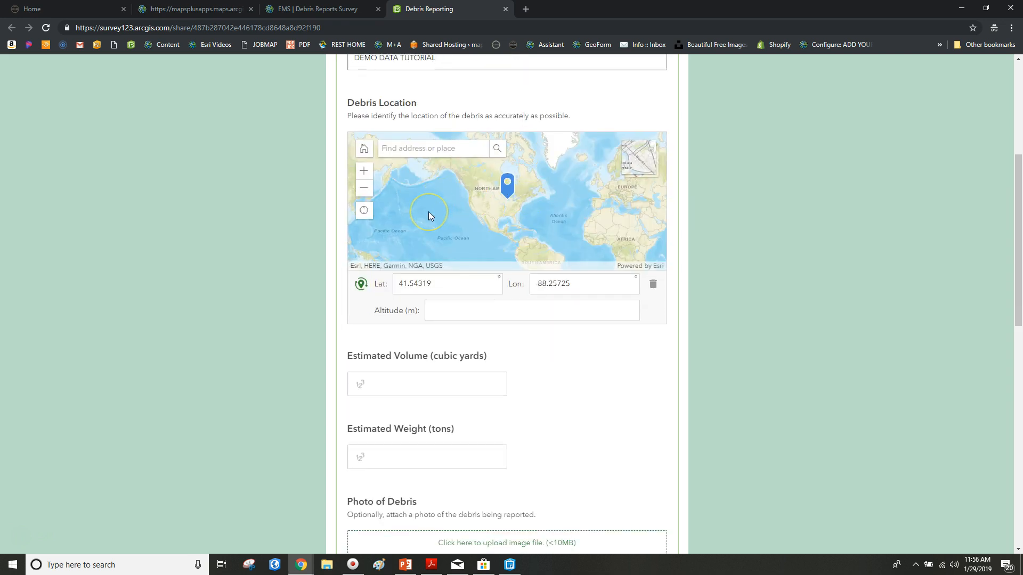
Step: Locate the device with Find my location, allowing the browser's location request
{"action": "left_click", "coordinate": [365, 212]}
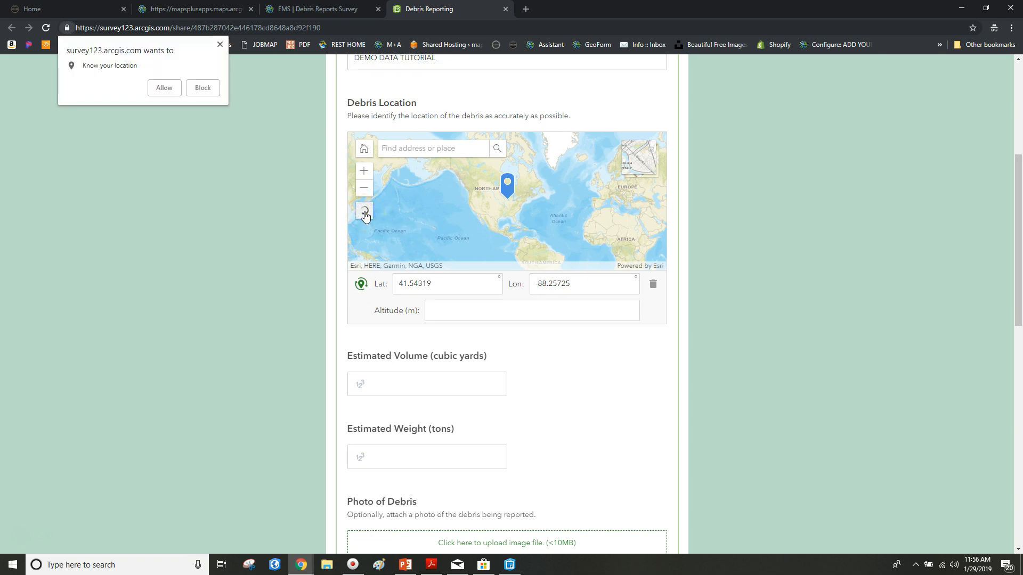
{"action": "left_click", "coordinate": [165, 91]}
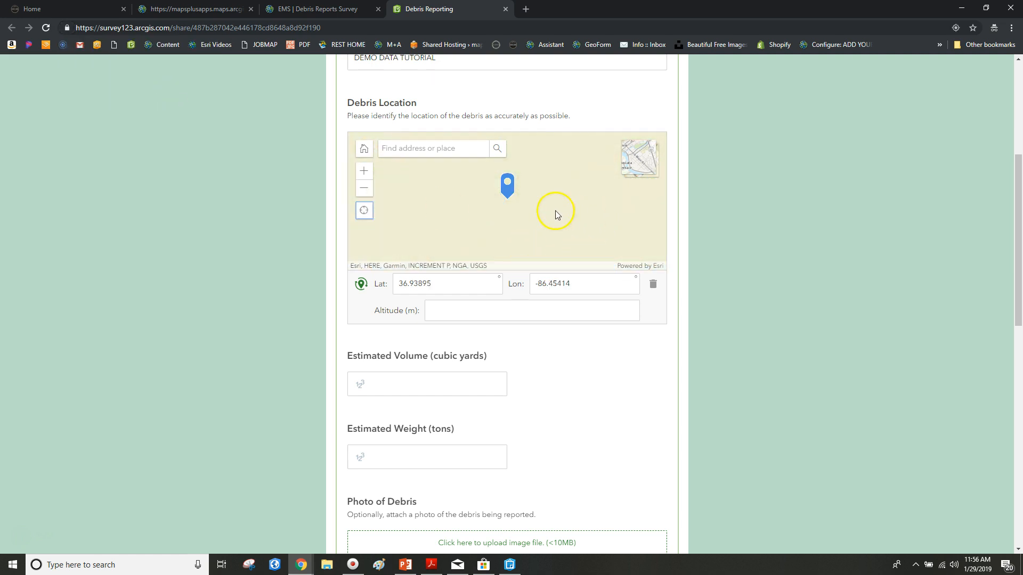
{"action": "left_click", "coordinate": [414, 151]}
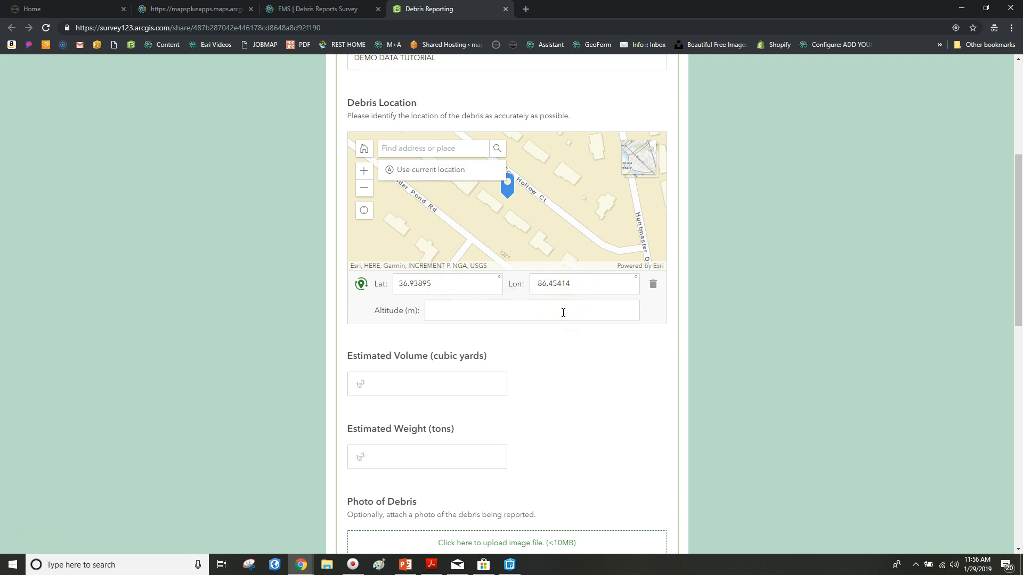
{"action": "scroll", "coordinate": [542, 202], "scroll_direction": "down", "scroll_amount": 3}
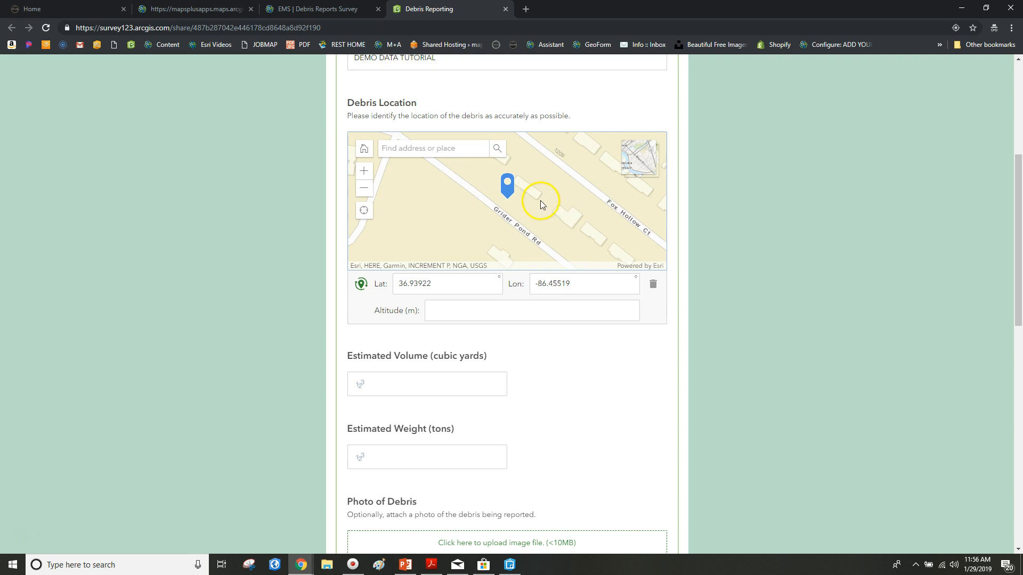
{"action": "scroll", "coordinate": [452, 219], "scroll_direction": "down", "scroll_amount": 3}
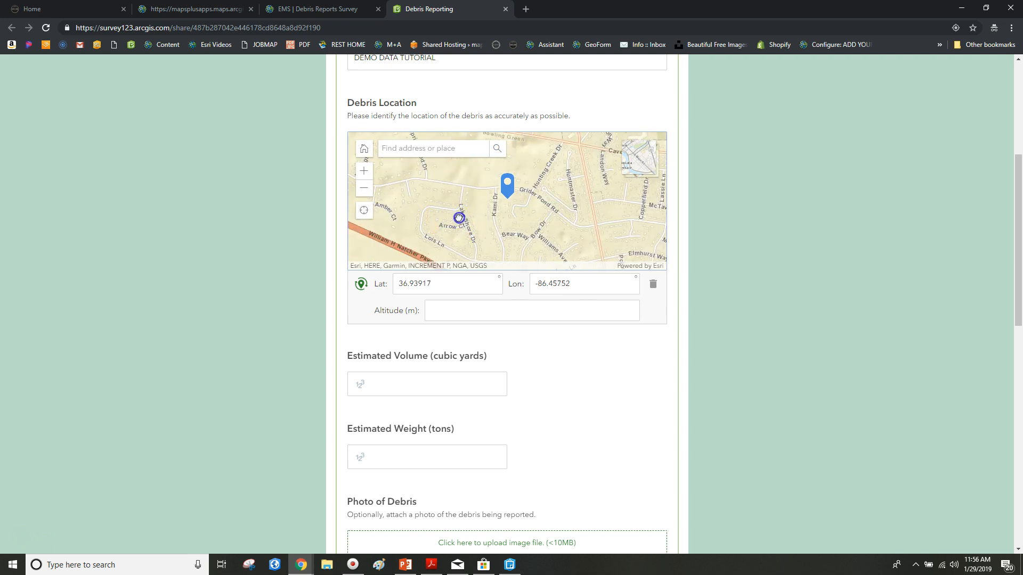
Step: Pan the pin to Russellville Rd (Lat 36.95759, Lon -86.49605) and switch to the imagery basemap
{"action": "left_click_drag", "start_coordinate": [440, 202], "coordinate": [600, 228]}
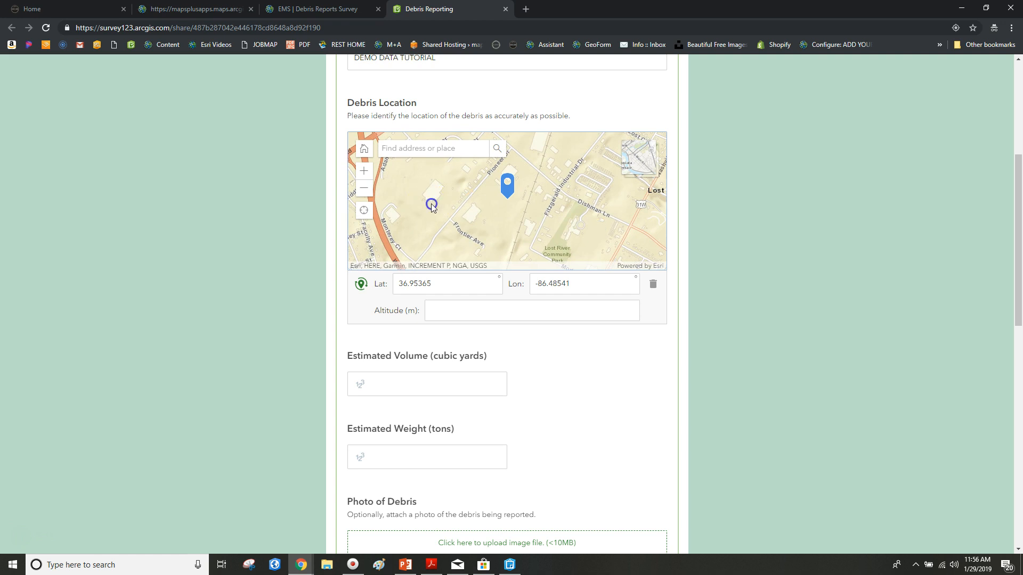
{"action": "left_click_drag", "start_coordinate": [432, 205], "coordinate": [563, 266]}
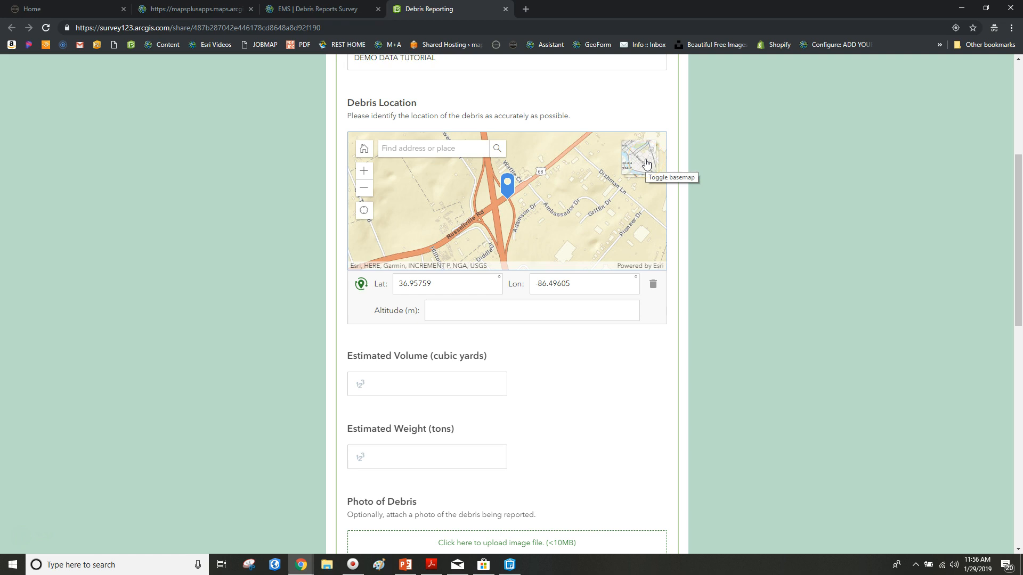
{"action": "left_click", "coordinate": [647, 163]}
{"action": "left_click", "coordinate": [647, 163]}
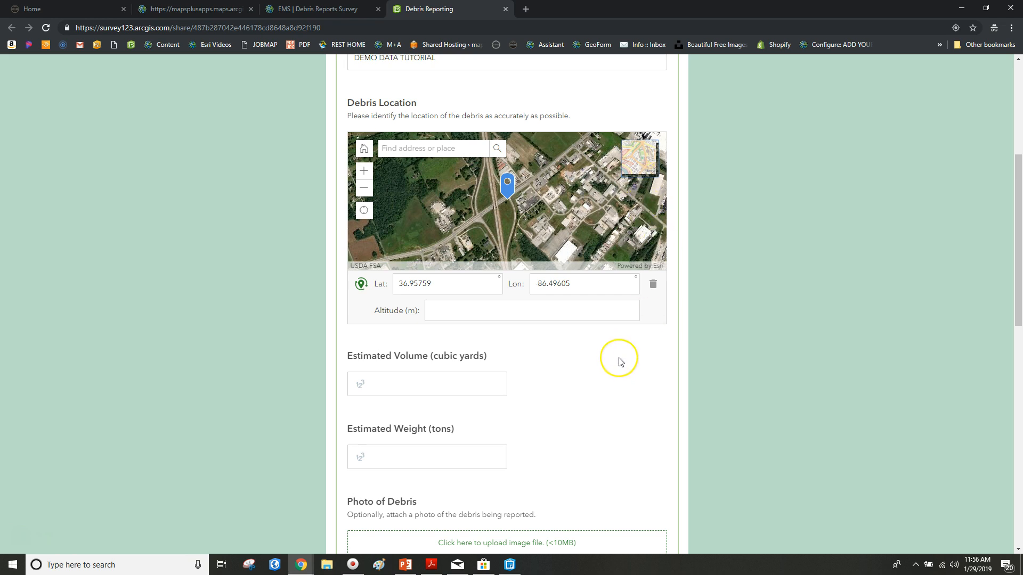
{"action": "scroll", "coordinate": [616, 359], "scroll_direction": "down", "scroll_amount": 4}
Step: Enter 50 for both Estimated Volume and Weight
{"action": "left_click", "coordinate": [459, 173]}
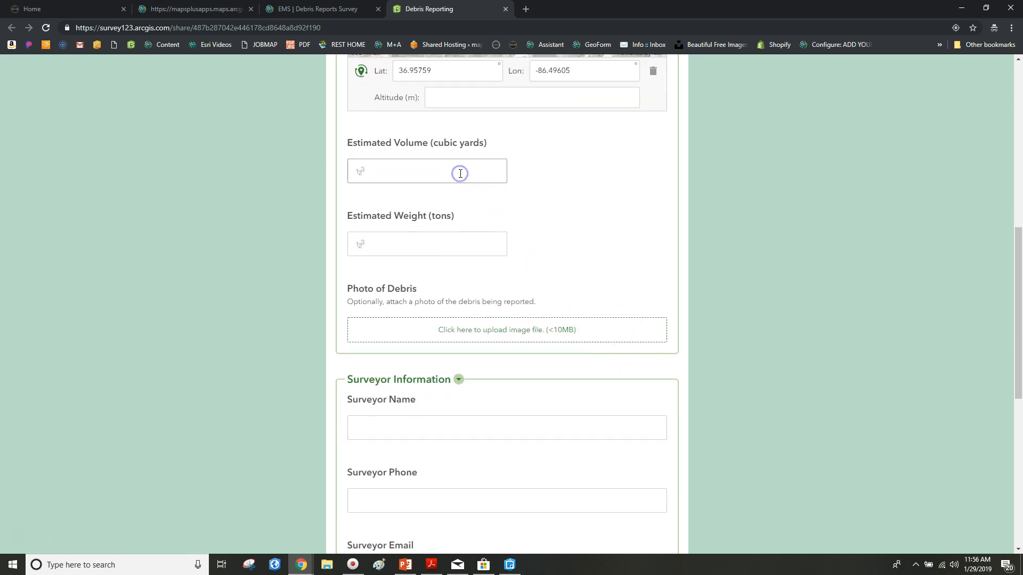
{"action": "type", "text": "50"}
{"action": "left_click", "coordinate": [491, 244]}
{"action": "type", "text": "50"}
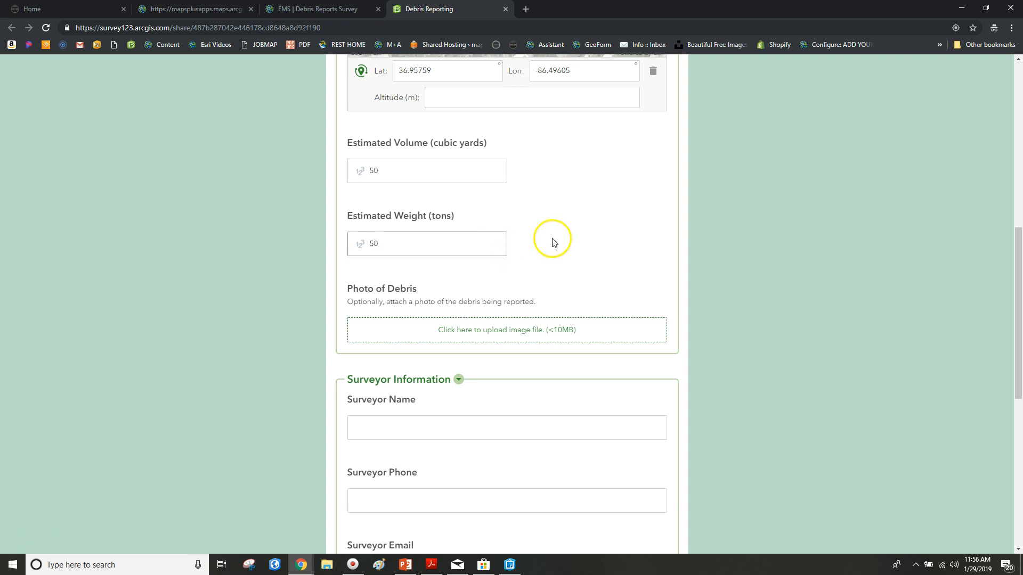
Step: Attach 100x100.png as the debris photo
{"action": "scroll", "coordinate": [539, 233], "scroll_direction": "down", "scroll_amount": 3}
{"action": "left_click", "coordinate": [482, 170]}
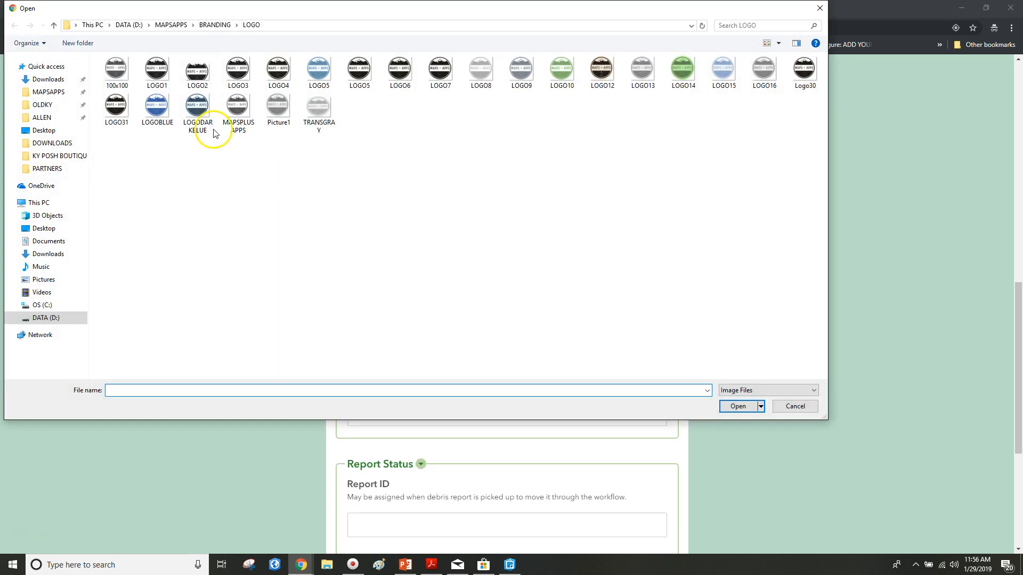
{"action": "left_click", "coordinate": [117, 71]}
{"action": "left_click", "coordinate": [752, 414]}
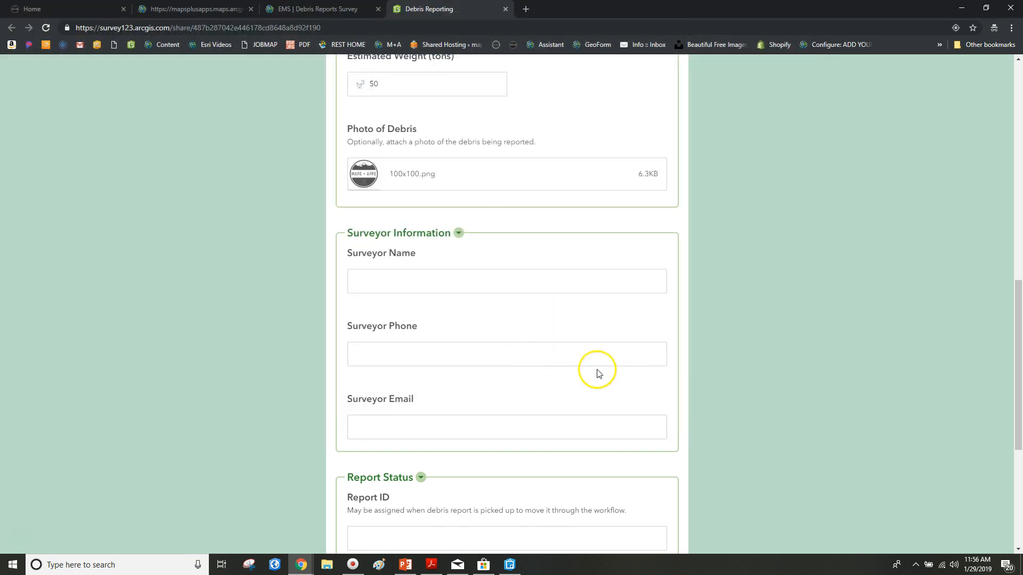
{"action": "scroll", "coordinate": [598, 372], "scroll_direction": "down", "scroll_amount": 2}
Step: Fill in the surveyor's name, phone number and e-mail address
{"action": "left_click", "coordinate": [414, 167]}
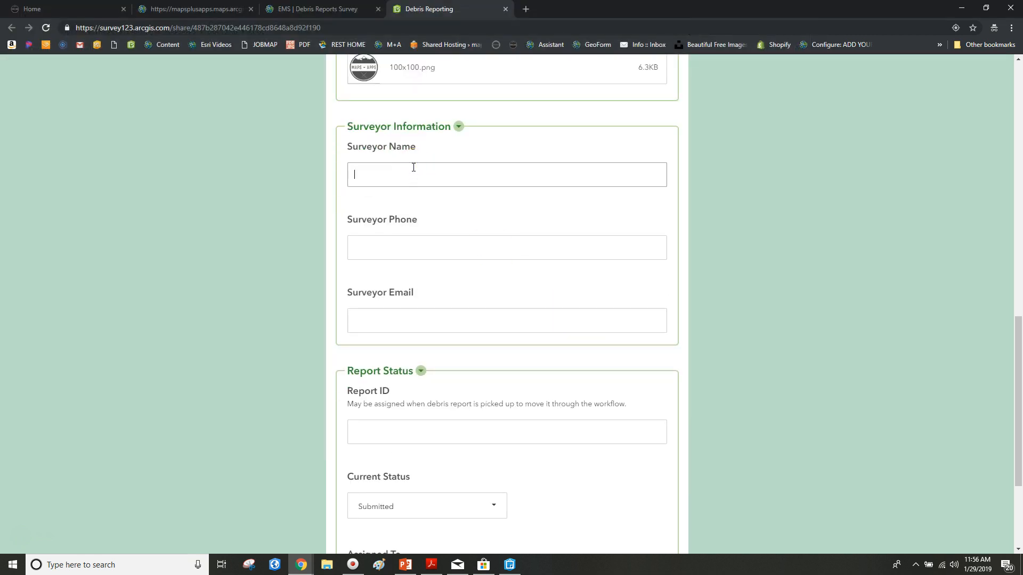
{"action": "type", "text": "map"}
{"action": "key", "text": "BackSpace"}
{"action": "key", "text": "BackSpace"}
{"action": "key", "text": "BackSpace"}
{"action": "type", "text": "MAPS + APPS"}
{"action": "key", "text": "Tab"}
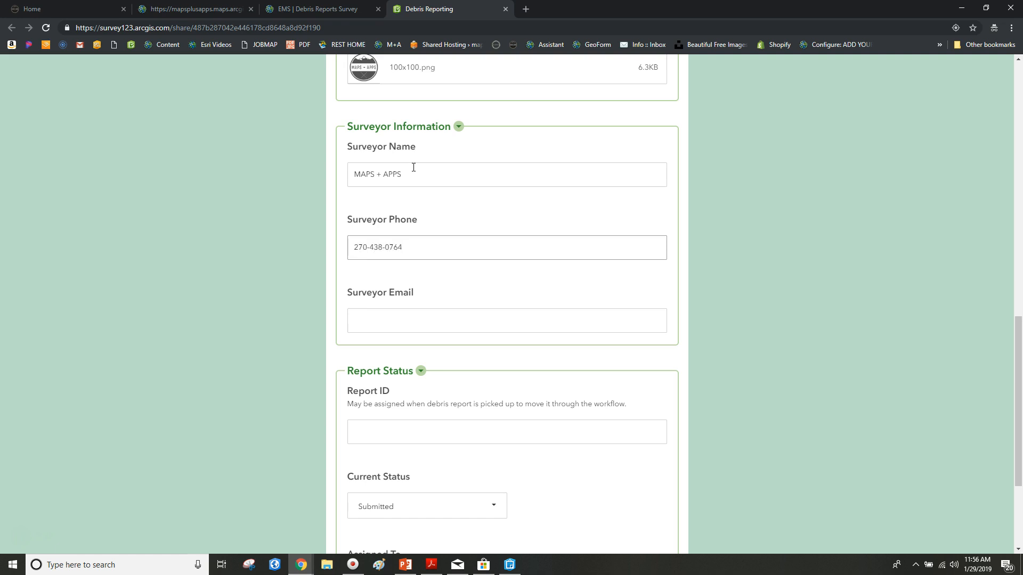
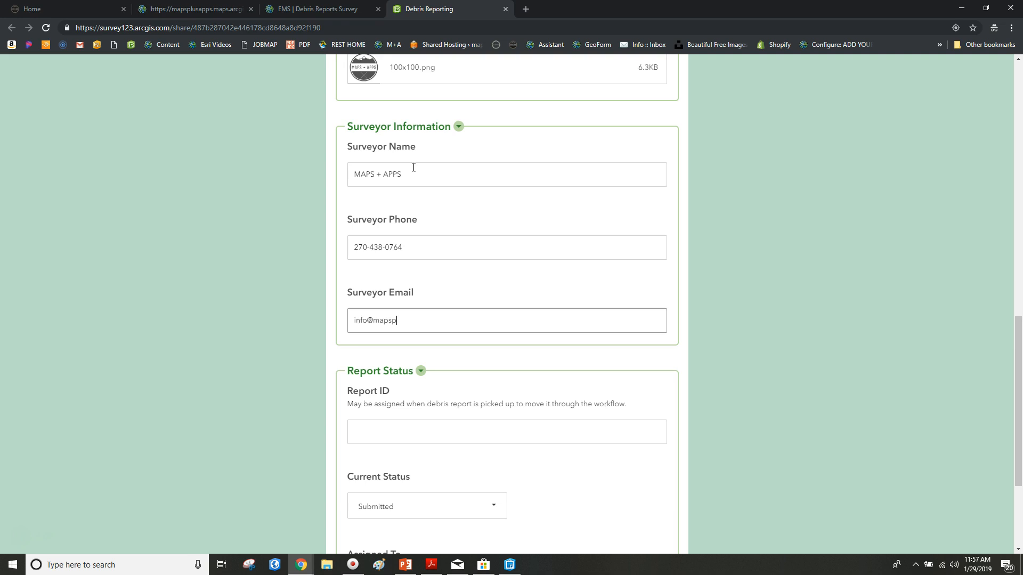
Step: Submit the completed debris report from the bottom of the Survey123 form
{"action": "left_click", "coordinate": [577, 52]}
{"action": "scroll", "coordinate": [723, 248], "scroll_direction": "down", "scroll_amount": 3}
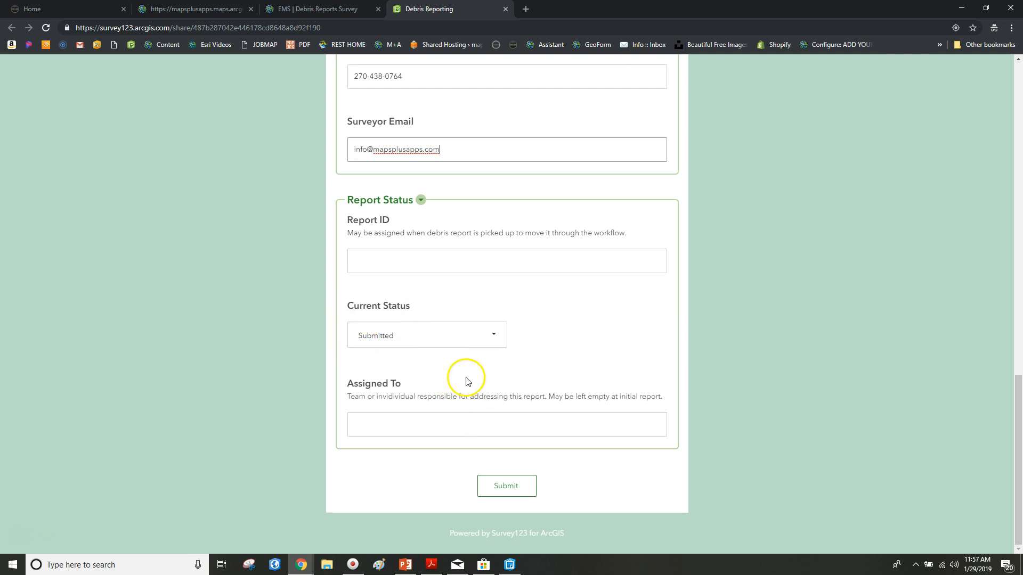
{"action": "left_click", "coordinate": [509, 485]}
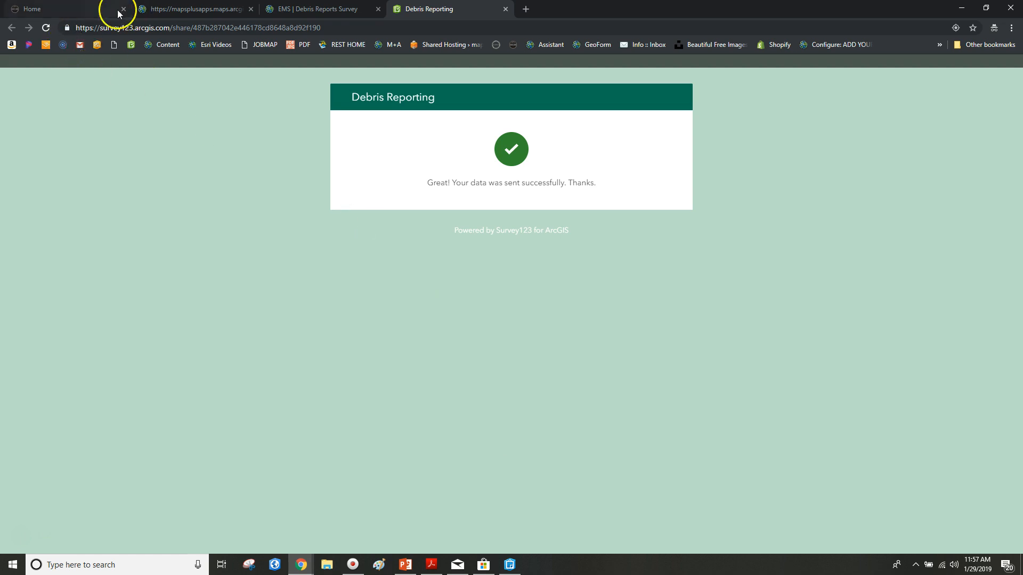
Step: Return to the Maps + Apps home page and move the Collector for ArcGIS window up and right
{"action": "left_click", "coordinate": [92, 7]}
{"action": "scroll", "coordinate": [416, 197], "scroll_direction": "up", "scroll_amount": 4}
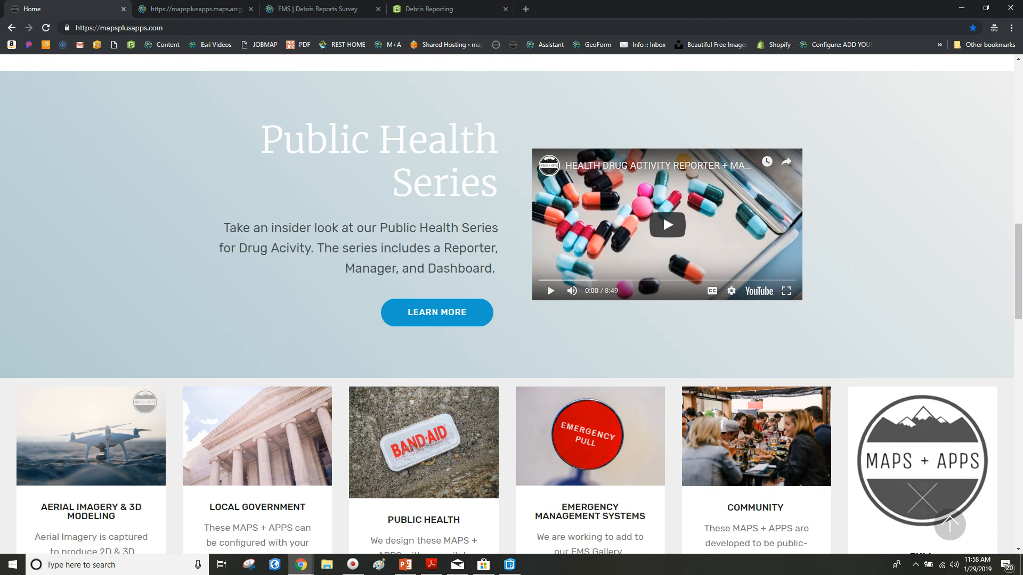
{"action": "left_click_drag", "start_coordinate": [370, 119], "coordinate": [536, 30]}
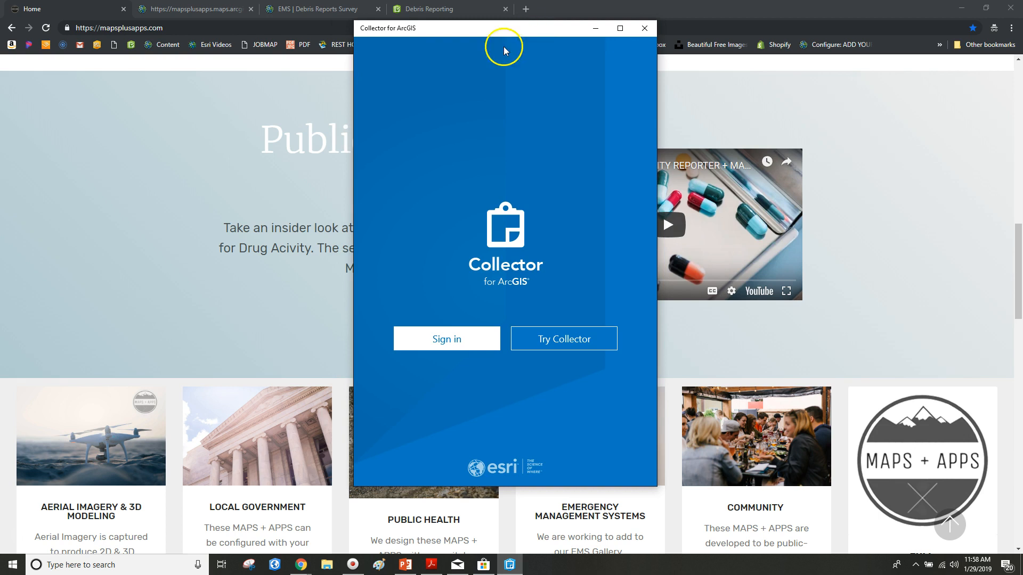
Step: Sign in to Collector through ArcGIS Online with the account username and password
{"action": "left_click", "coordinate": [458, 340]}
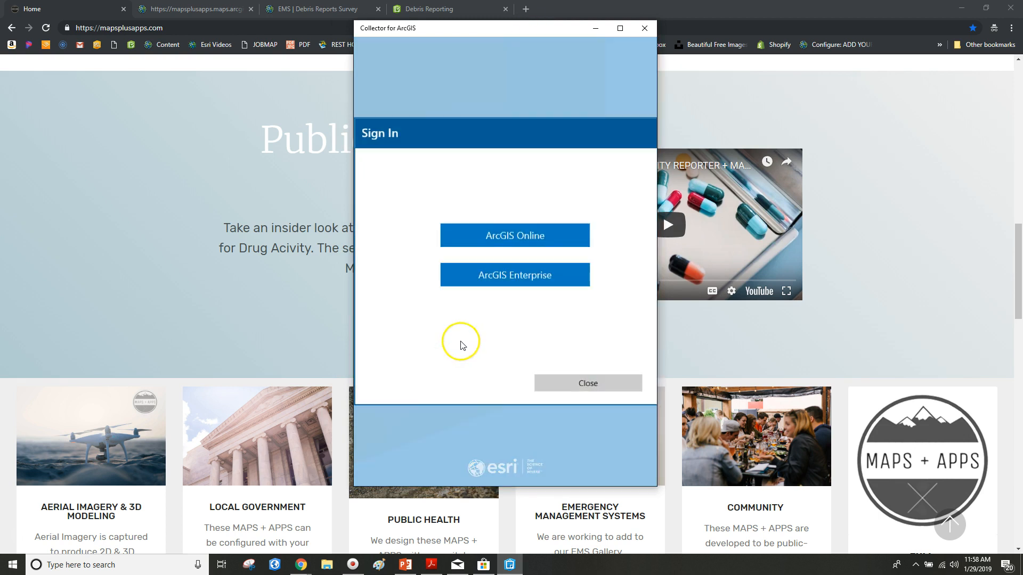
{"action": "left_click", "coordinate": [526, 237]}
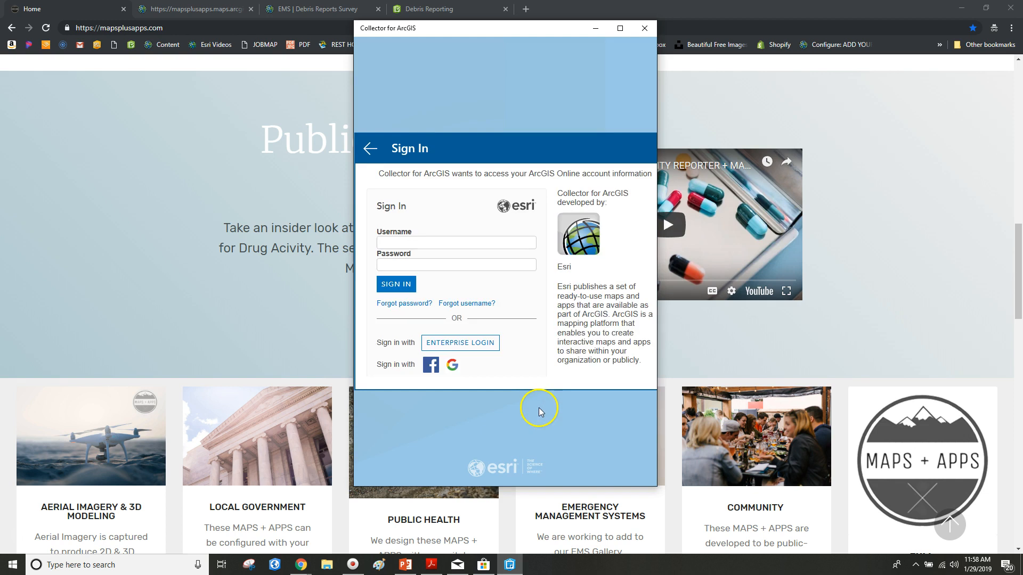
{"action": "left_click", "coordinate": [484, 244]}
{"action": "type", "text": "mapsplusapps"}
{"action": "key", "text": "Tab"}
{"action": "type", "text": "*********"}
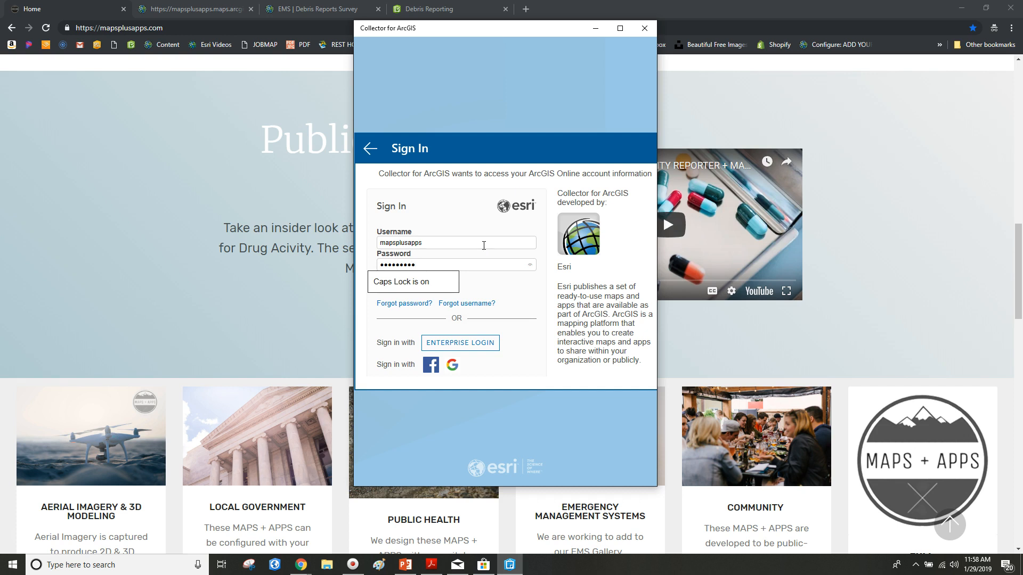
{"action": "key", "text": "Return"}
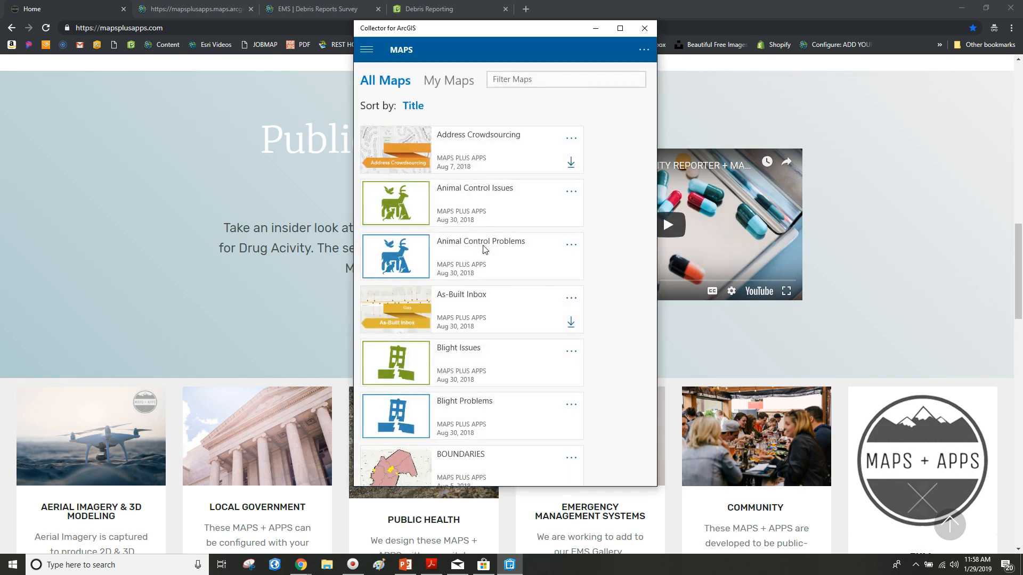
Step: Widen the Collector window to a three-column map list, then bring the Maps + Apps page forward
{"action": "left_click_drag", "start_coordinate": [659, 253], "coordinate": [890, 258]}
{"action": "left_click_drag", "start_coordinate": [353, 277], "coordinate": [67, 292]}
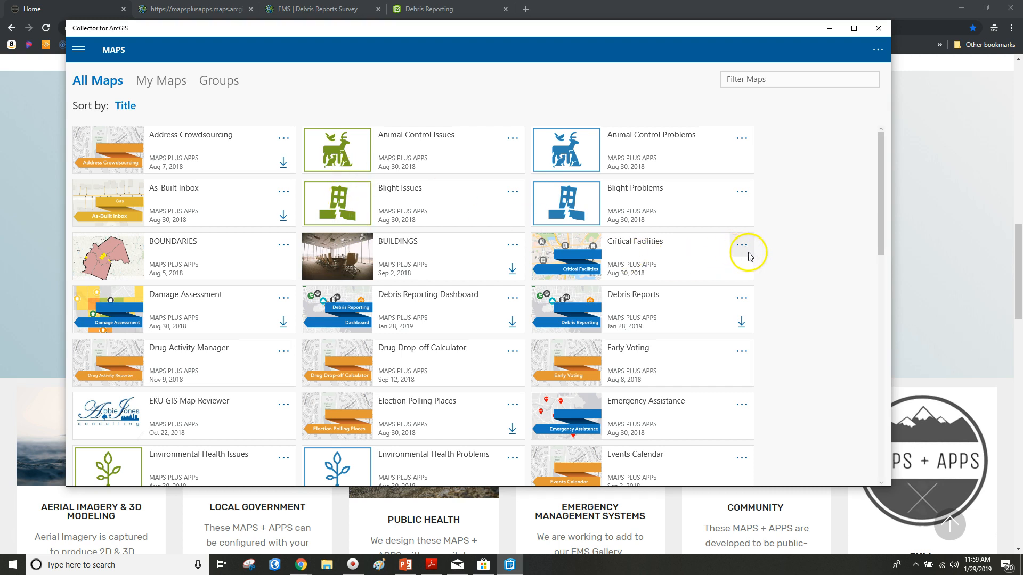
{"action": "scroll", "coordinate": [805, 236], "scroll_direction": "down", "scroll_amount": 1}
{"action": "scroll", "coordinate": [807, 239], "scroll_direction": "up", "scroll_amount": 1}
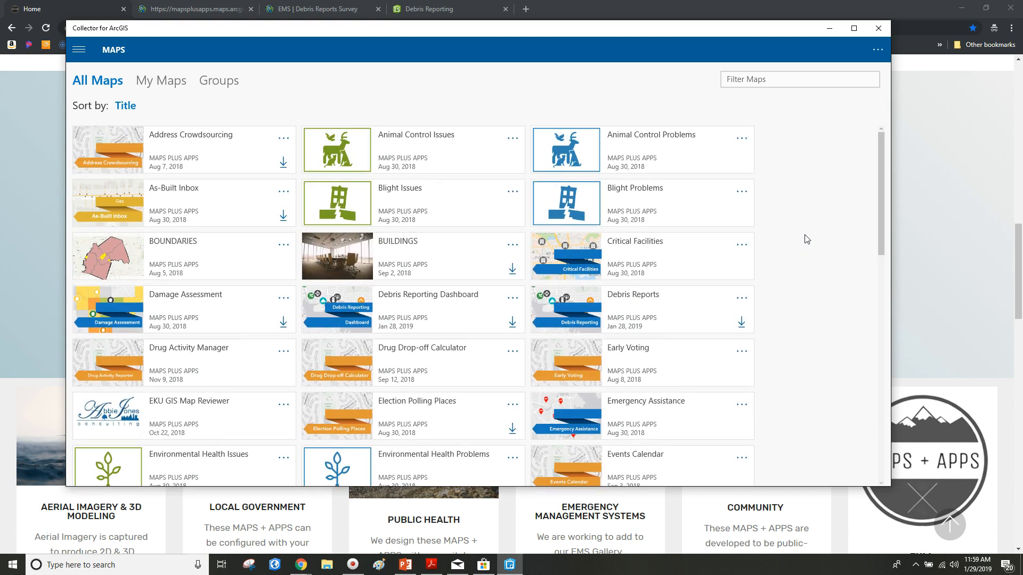
{"action": "scroll", "coordinate": [807, 239], "scroll_direction": "down", "scroll_amount": 1}
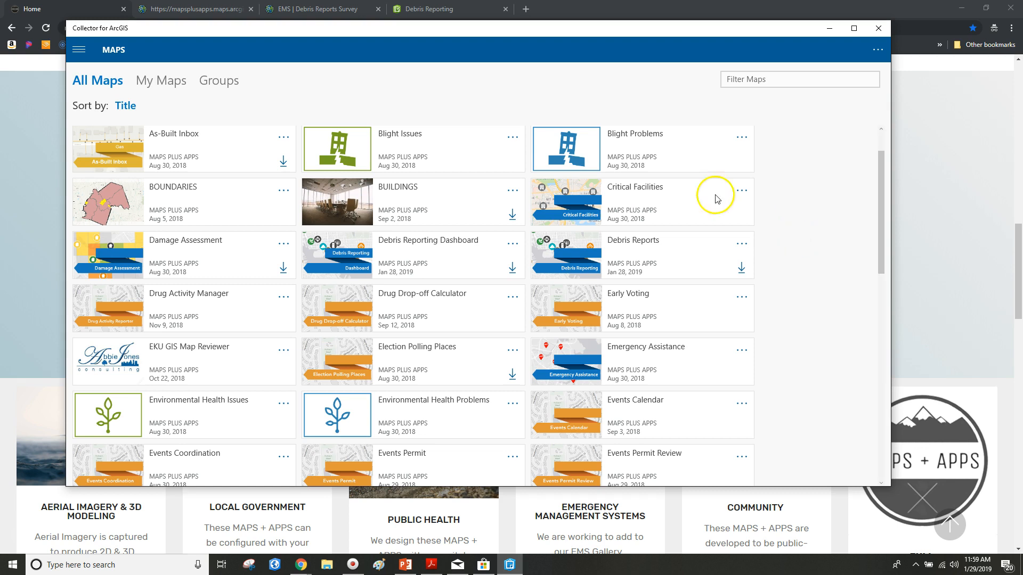
{"action": "left_click", "coordinate": [88, 10]}
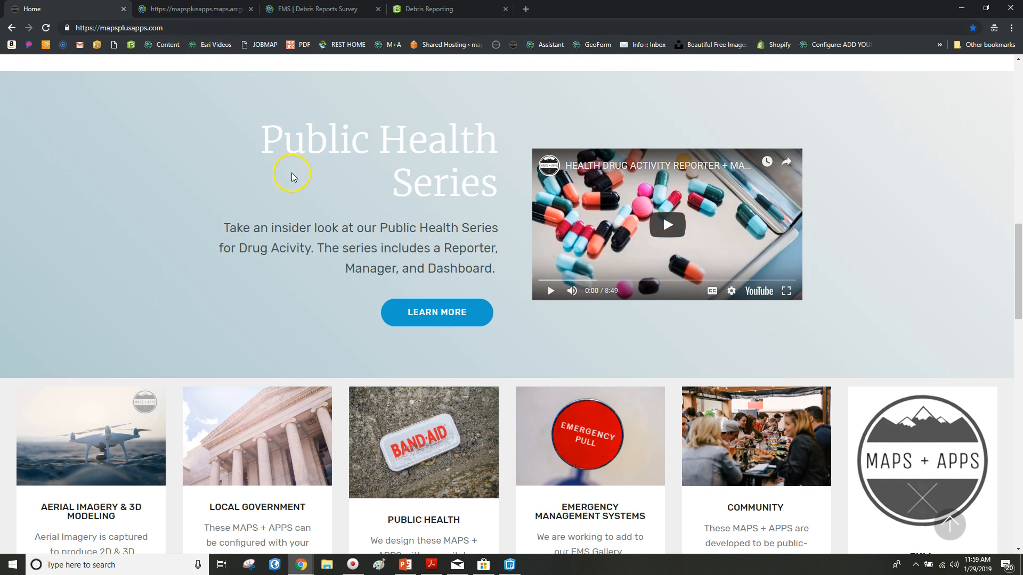
Step: Open the Drug Activity Manager app from the HEALTH app gallery in a new tab
{"action": "scroll", "coordinate": [506, 328], "scroll_direction": "down", "scroll_amount": 3}
{"action": "left_click", "coordinate": [445, 338]}
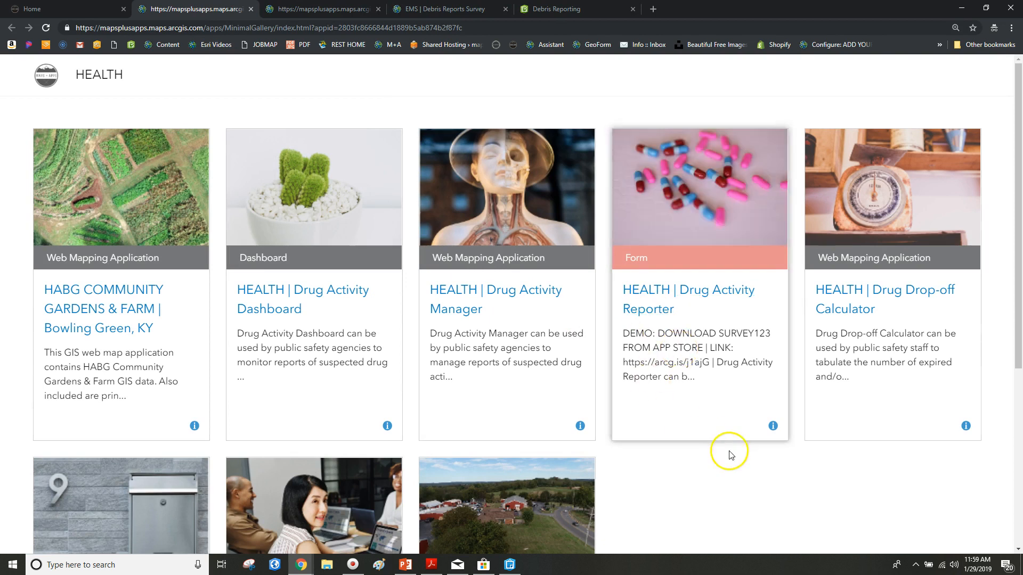
{"action": "scroll", "coordinate": [728, 449], "scroll_direction": "down", "scroll_amount": 1}
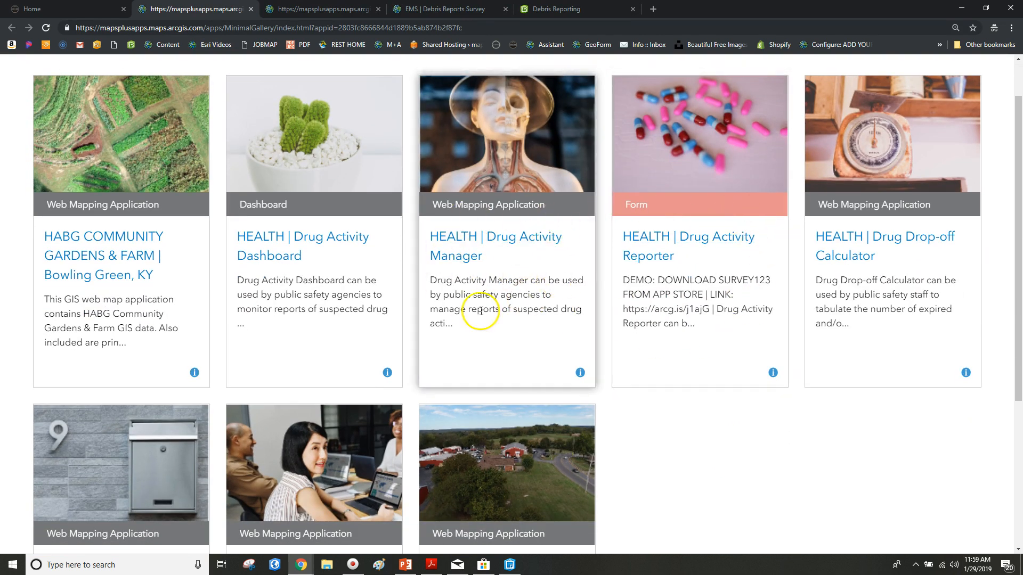
{"action": "left_click", "coordinate": [465, 283]}
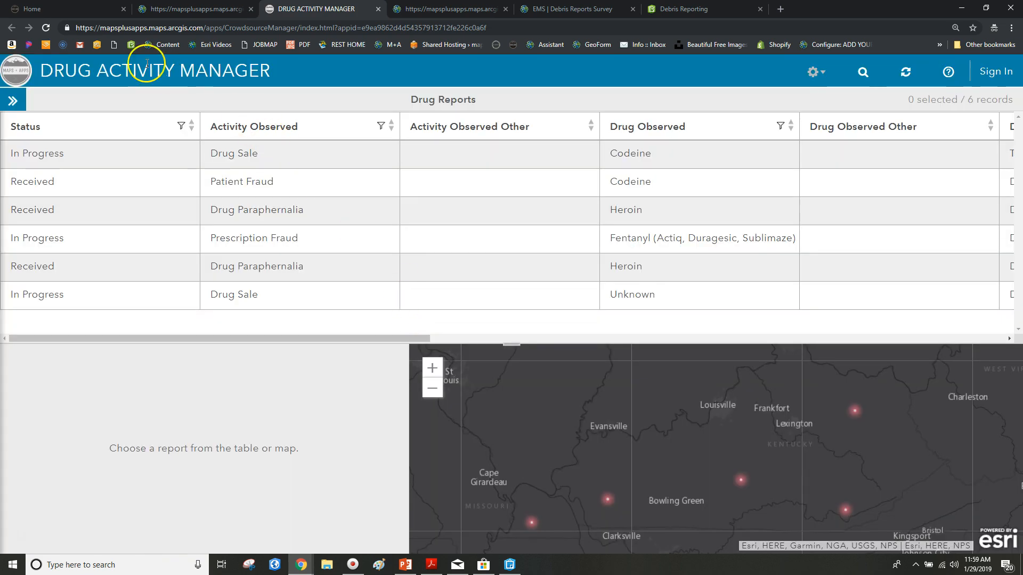
Step: Return to the Maps + Apps home page and bring the Collector for ArcGIS window back
{"action": "left_click", "coordinate": [59, 9]}
{"action": "scroll", "coordinate": [347, 67], "scroll_direction": "up", "scroll_amount": 2}
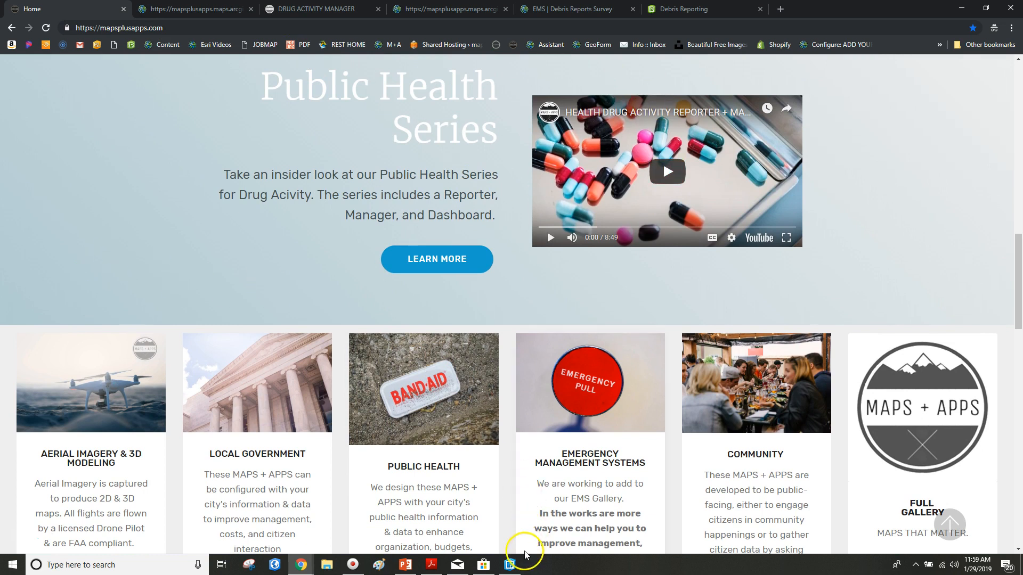
{"action": "left_click", "coordinate": [509, 566]}
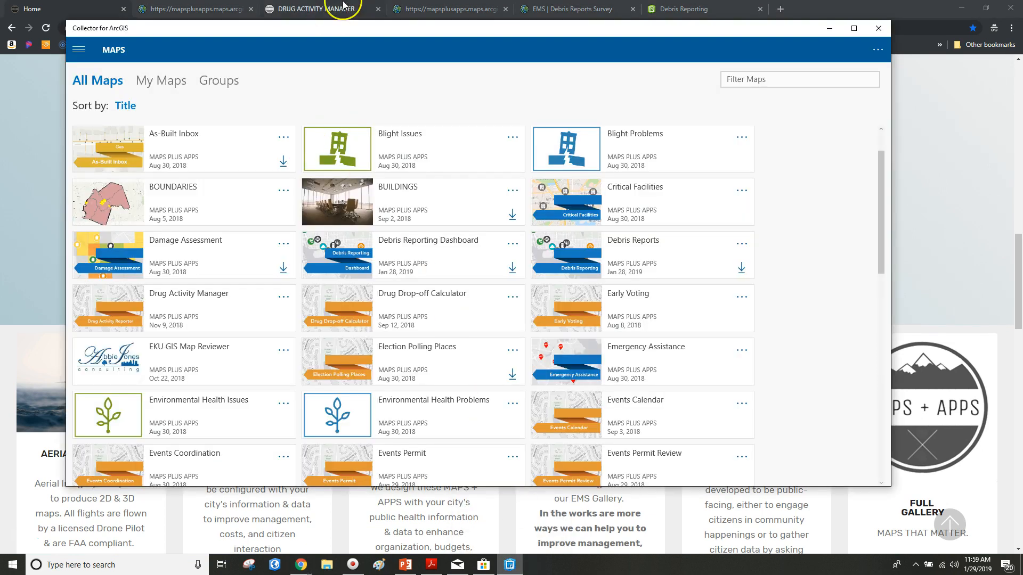
Step: Open the Debris Reports map and dismiss the unavailable-layer error
{"action": "left_click_drag", "start_coordinate": [356, 42], "coordinate": [372, 50]}
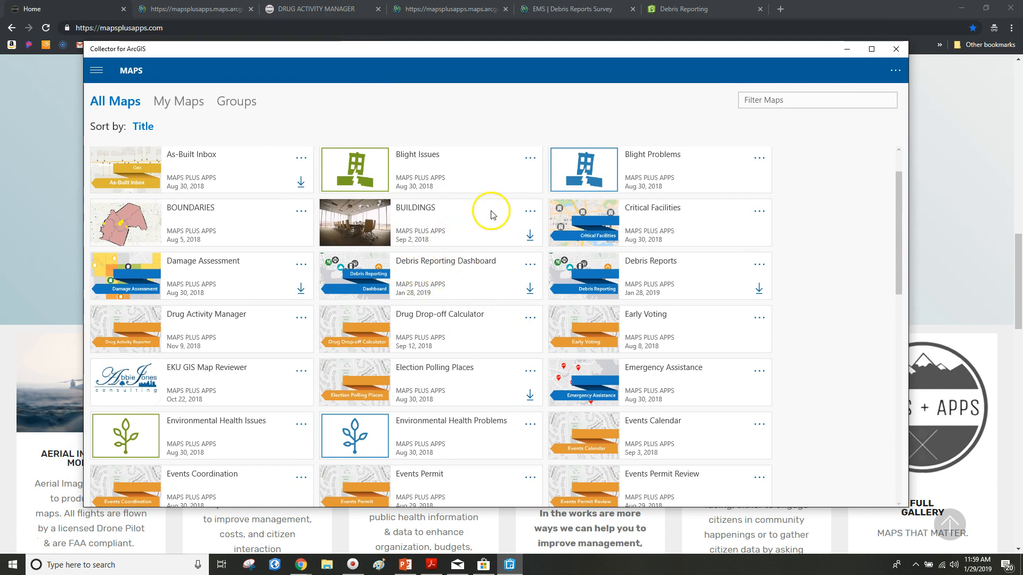
{"action": "scroll", "coordinate": [632, 198], "scroll_direction": "up", "scroll_amount": 1}
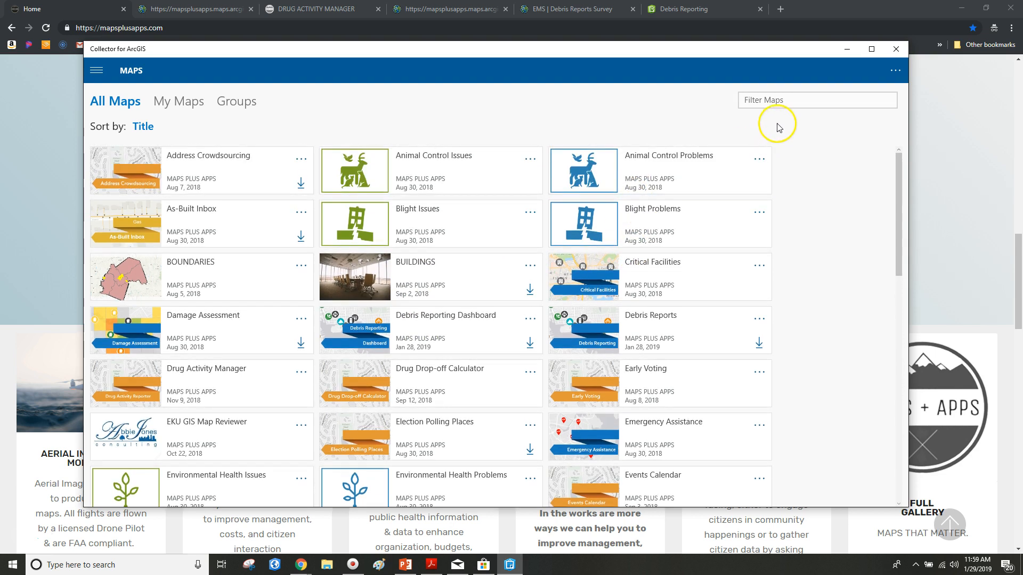
{"action": "left_click", "coordinate": [602, 330]}
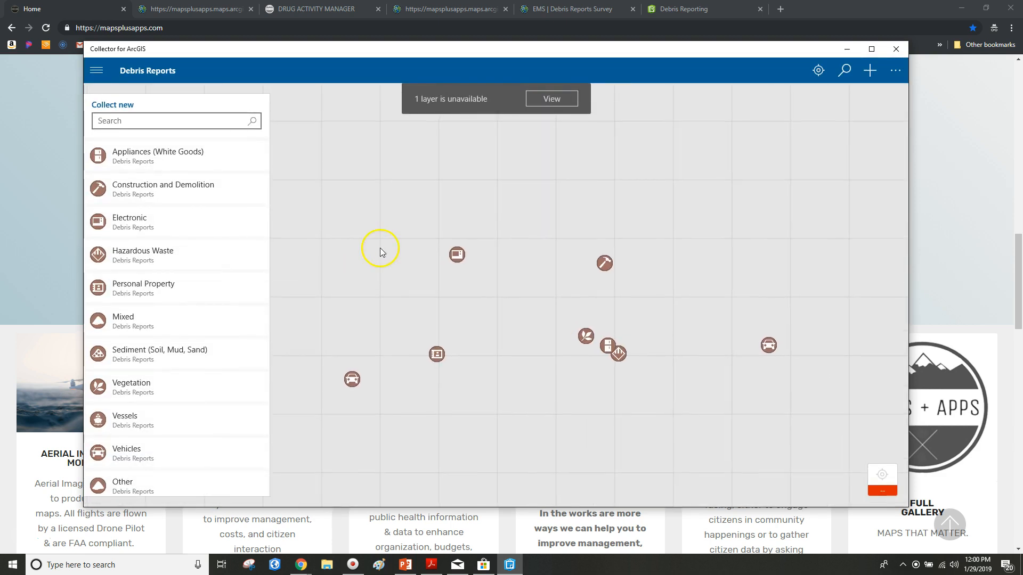
{"action": "left_click", "coordinate": [538, 96]}
{"action": "left_click", "coordinate": [562, 430]}
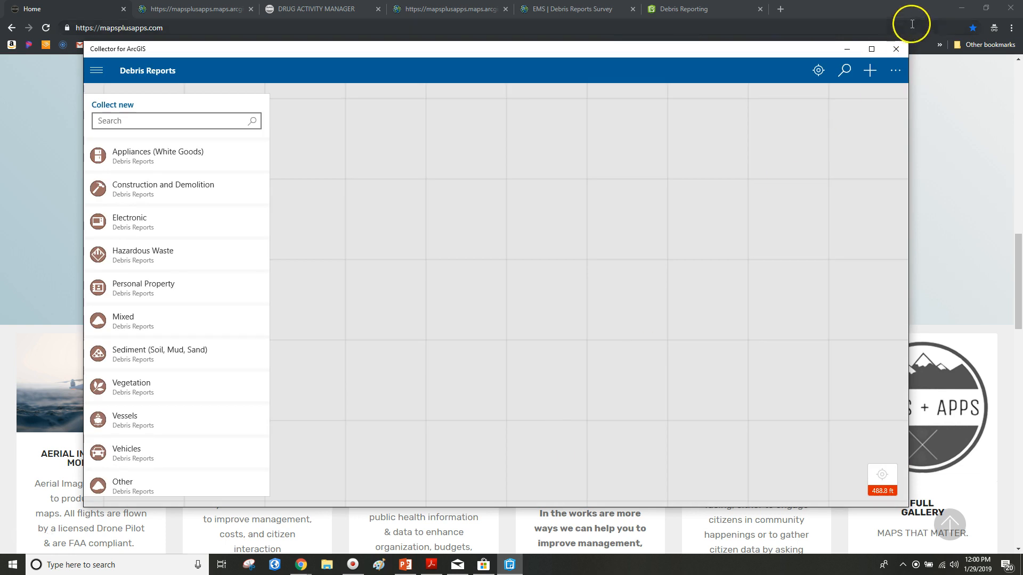
Step: Switch the map to a different basemap and centre it on the current location
{"action": "left_click", "coordinate": [895, 71]}
{"action": "left_click", "coordinate": [851, 144]}
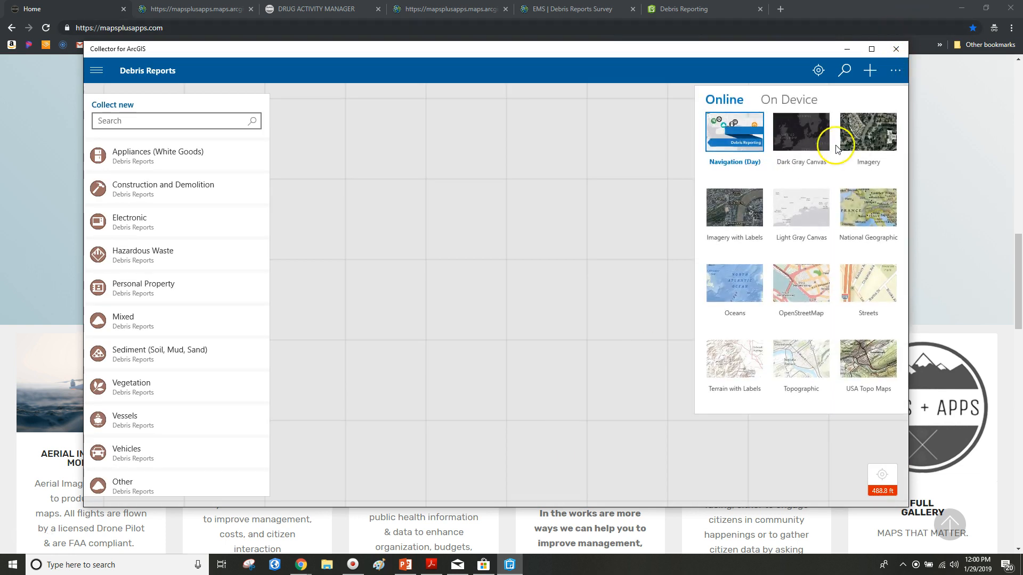
{"action": "left_click", "coordinate": [858, 276]}
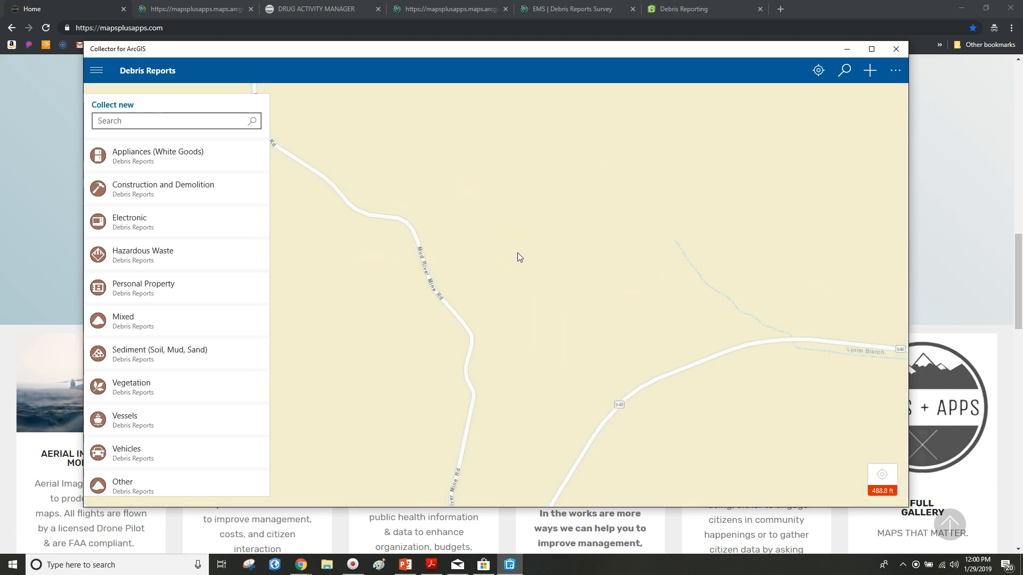
{"action": "left_click", "coordinate": [883, 483]}
{"action": "left_click", "coordinate": [818, 70]}
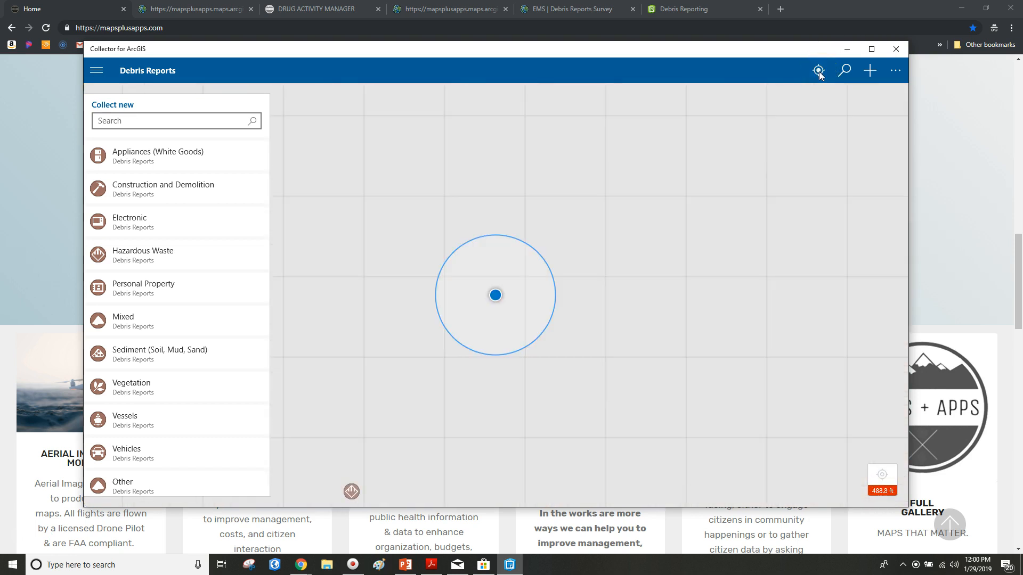
Step: Pan and zoom out around the location dot until nearby streets and the southwest debris marker show
{"action": "left_click_drag", "start_coordinate": [535, 369], "coordinate": [609, 335]}
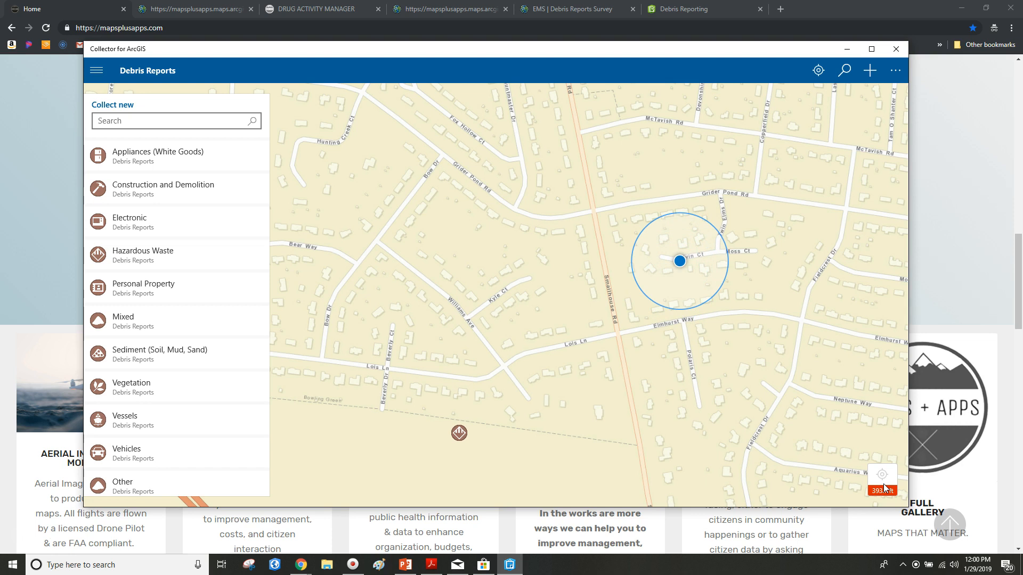
{"action": "scroll", "coordinate": [567, 337], "scroll_direction": "down", "scroll_amount": 2}
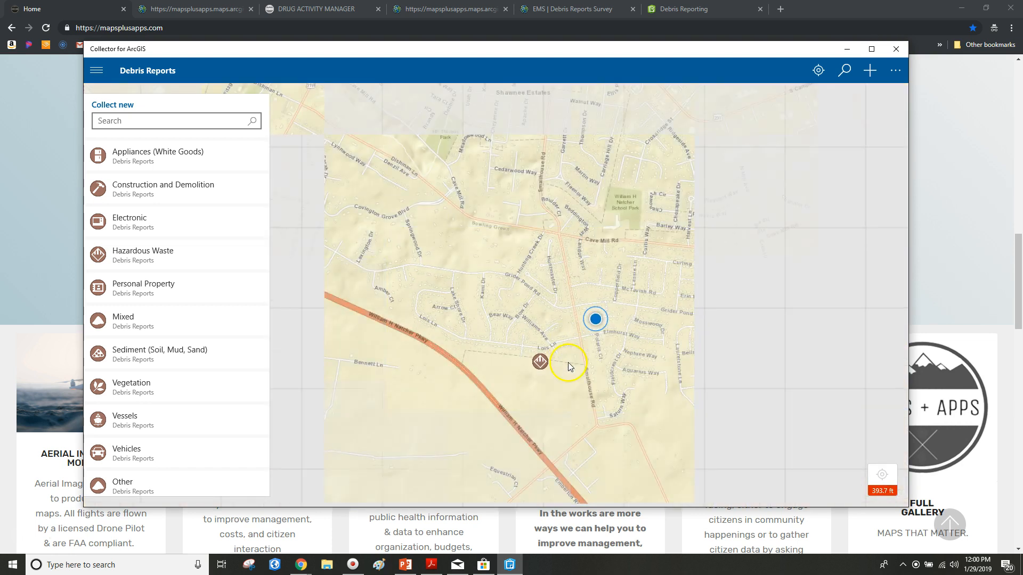
{"action": "left_click_drag", "start_coordinate": [576, 349], "coordinate": [576, 335]}
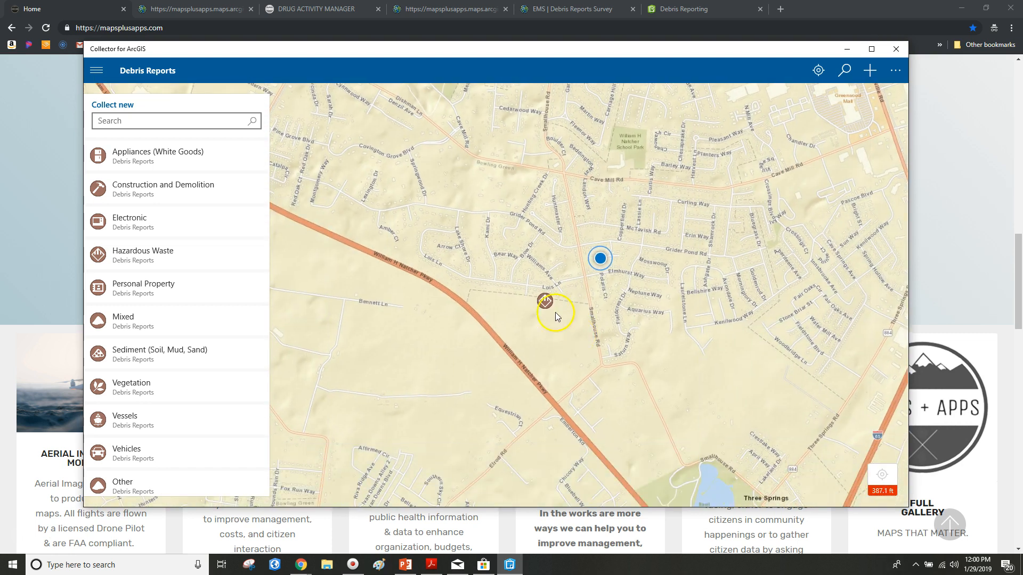
{"action": "scroll", "coordinate": [178, 330], "scroll_direction": "down", "scroll_amount": 1}
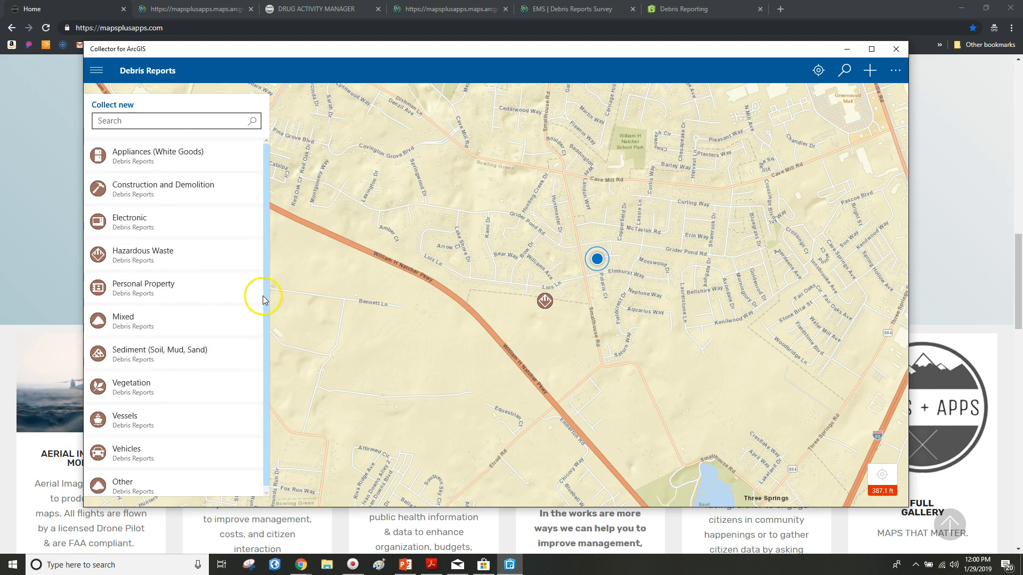
{"action": "left_click_drag", "start_coordinate": [526, 230], "coordinate": [444, 261]}
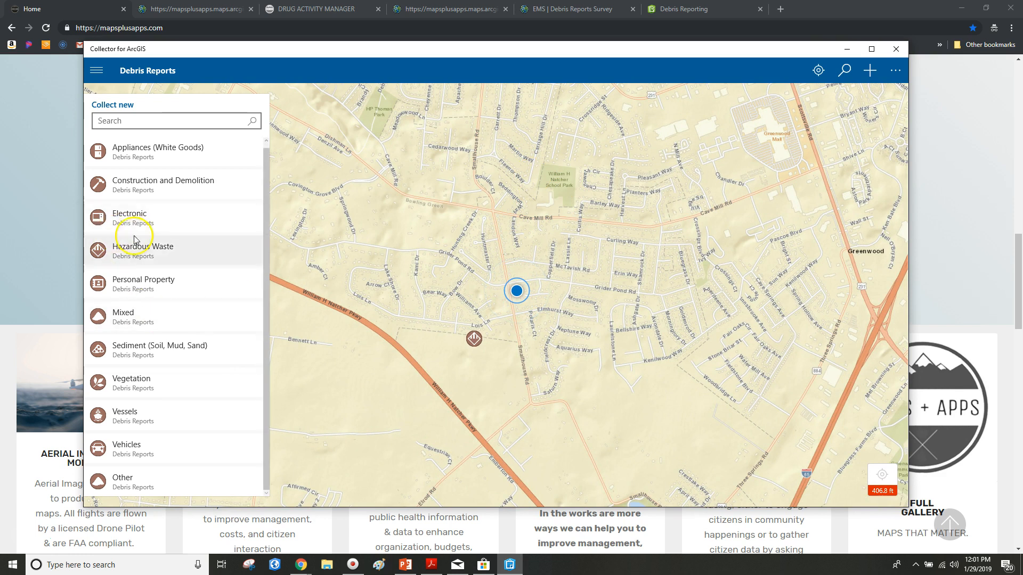
Step: Start a new Electronic debris report, dismiss the accuracy warning, then discard the draft
{"action": "left_click", "coordinate": [110, 216]}
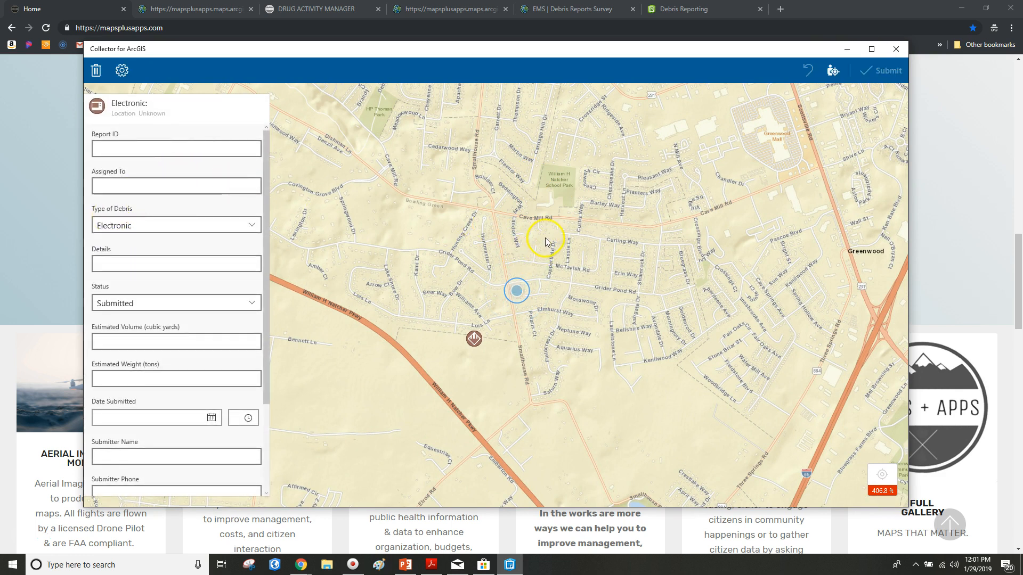
{"action": "scroll", "coordinate": [200, 397], "scroll_direction": "down", "scroll_amount": 3}
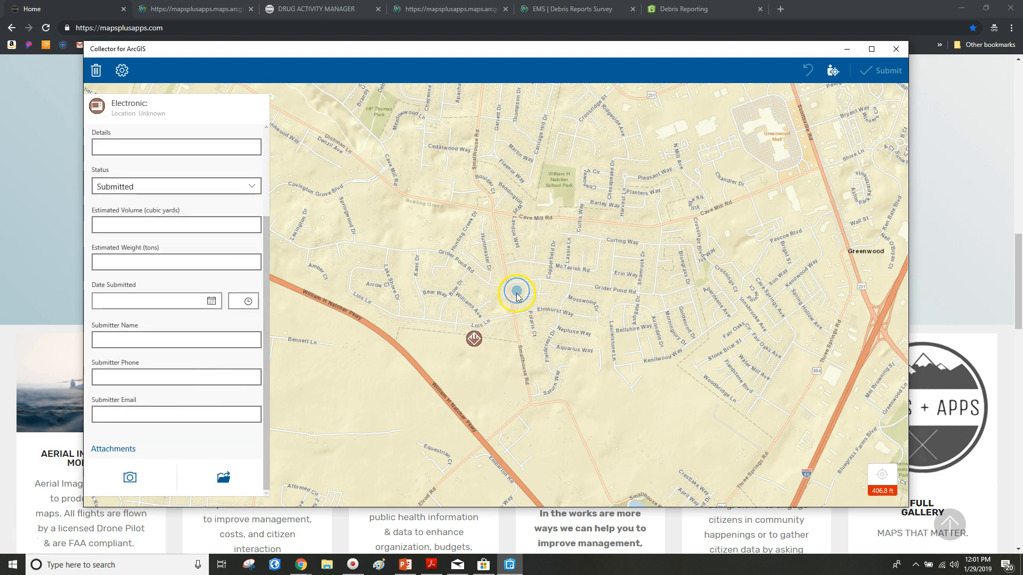
{"action": "scroll", "coordinate": [231, 347], "scroll_direction": "up", "scroll_amount": 3}
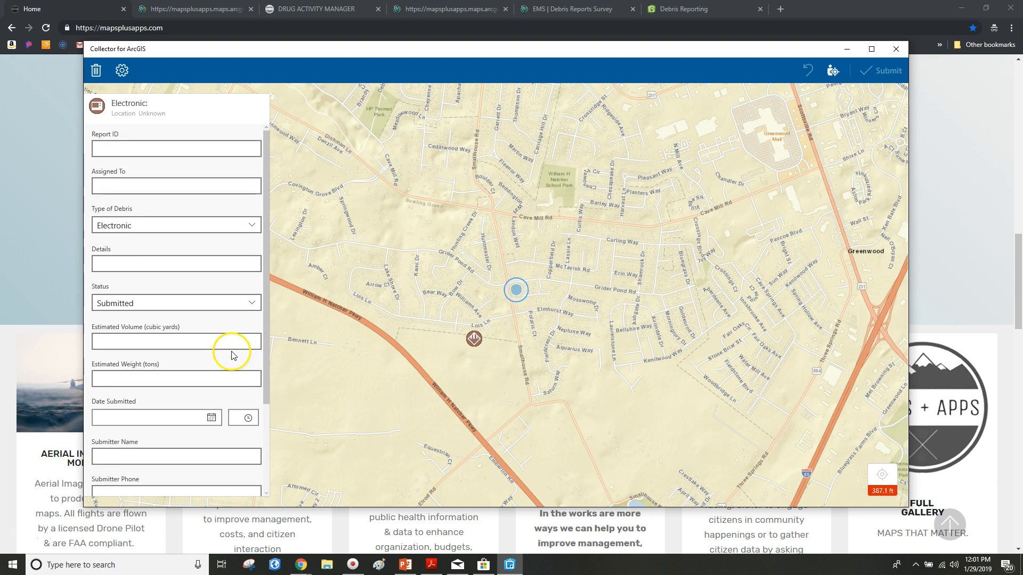
{"action": "left_click", "coordinate": [100, 74]}
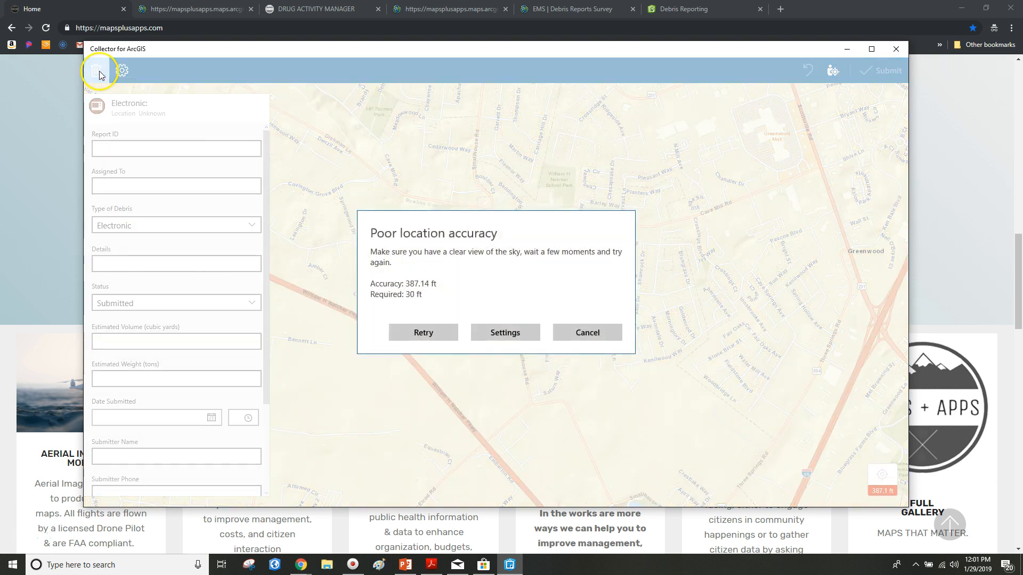
{"action": "left_click", "coordinate": [586, 331]}
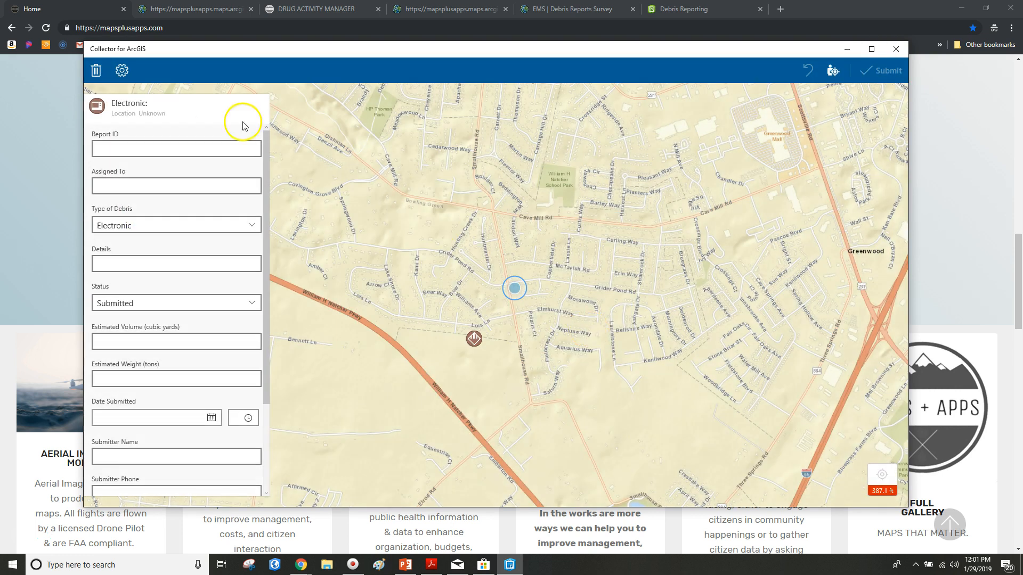
{"action": "left_click", "coordinate": [96, 71]}
{"action": "left_click", "coordinate": [200, 138]}
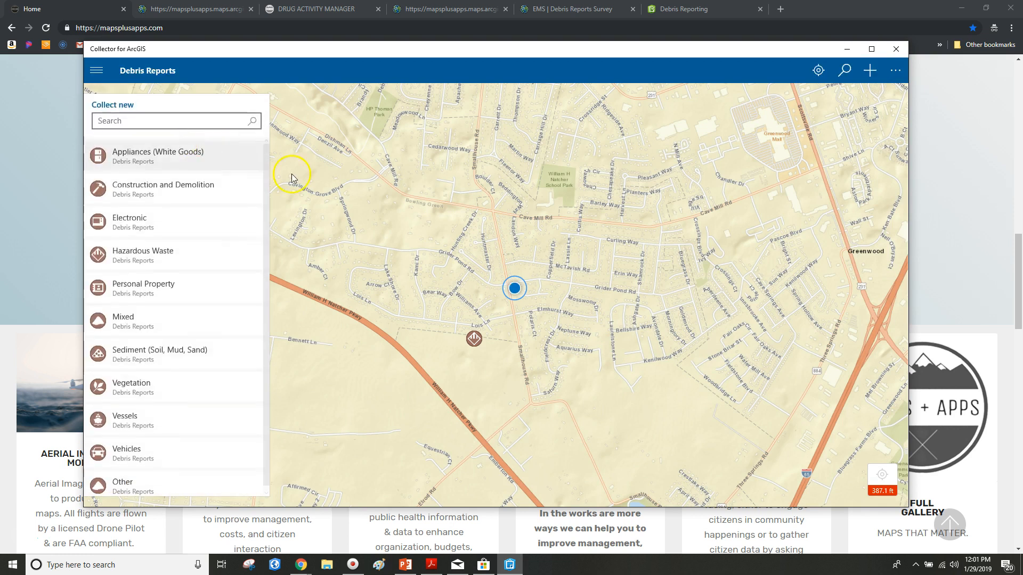
Step: View the Hazardous Waste report's details, then close them
{"action": "left_click", "coordinate": [475, 339]}
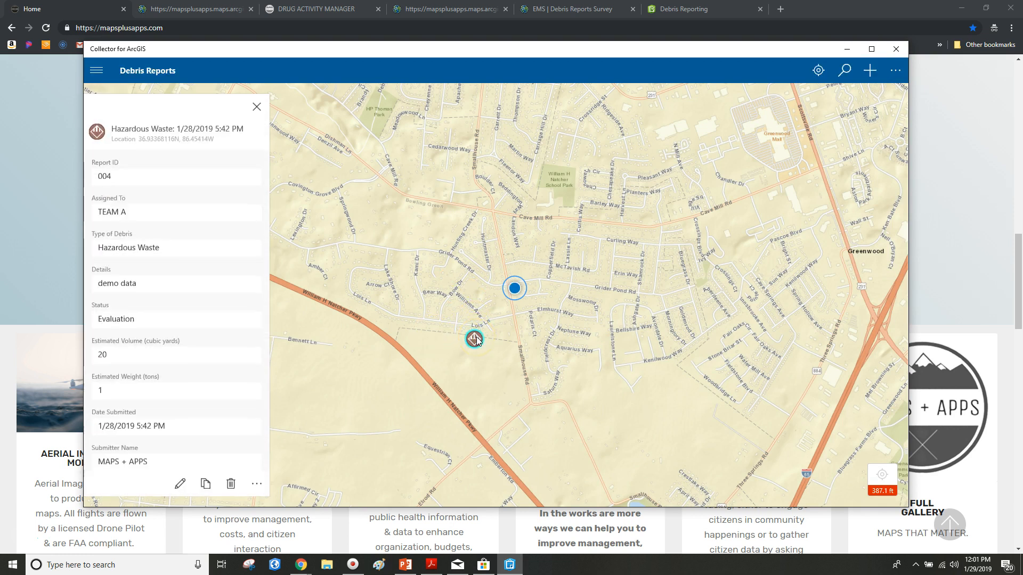
{"action": "left_click", "coordinate": [257, 106]}
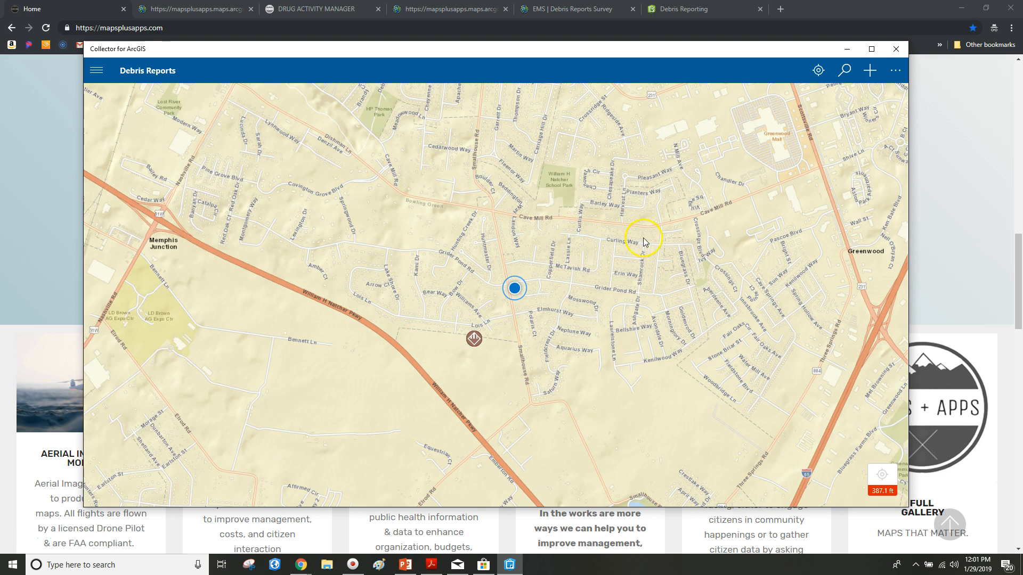
{"action": "left_click_drag", "start_coordinate": [642, 238], "coordinate": [582, 320]}
{"action": "scroll", "coordinate": [581, 319], "scroll_direction": "down", "scroll_amount": 4}
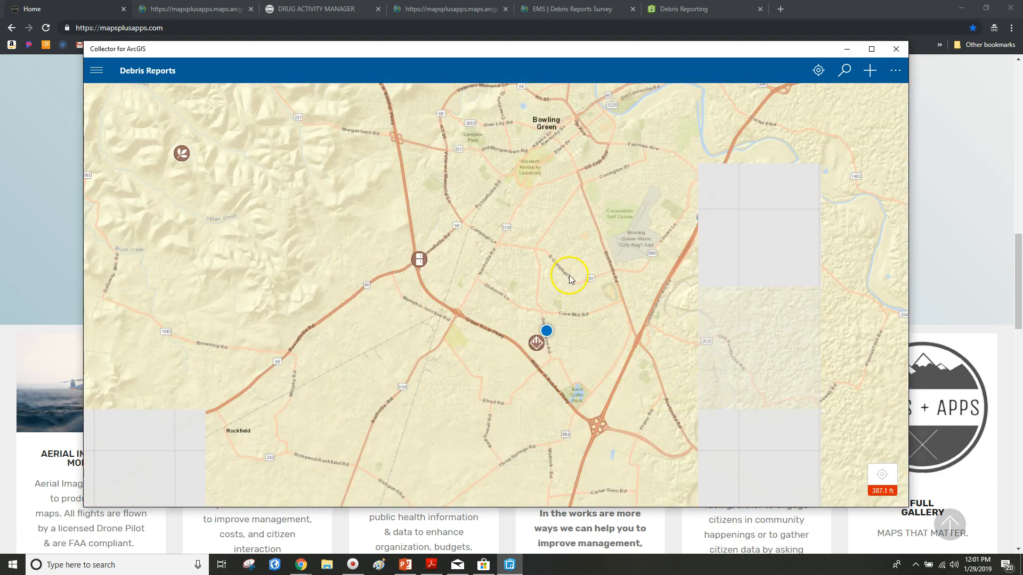
Step: Open the Appliances (White Goods) report and put its attributes into edit mode
{"action": "left_click", "coordinate": [422, 258]}
{"action": "left_click_drag", "start_coordinate": [489, 279], "coordinate": [568, 292]}
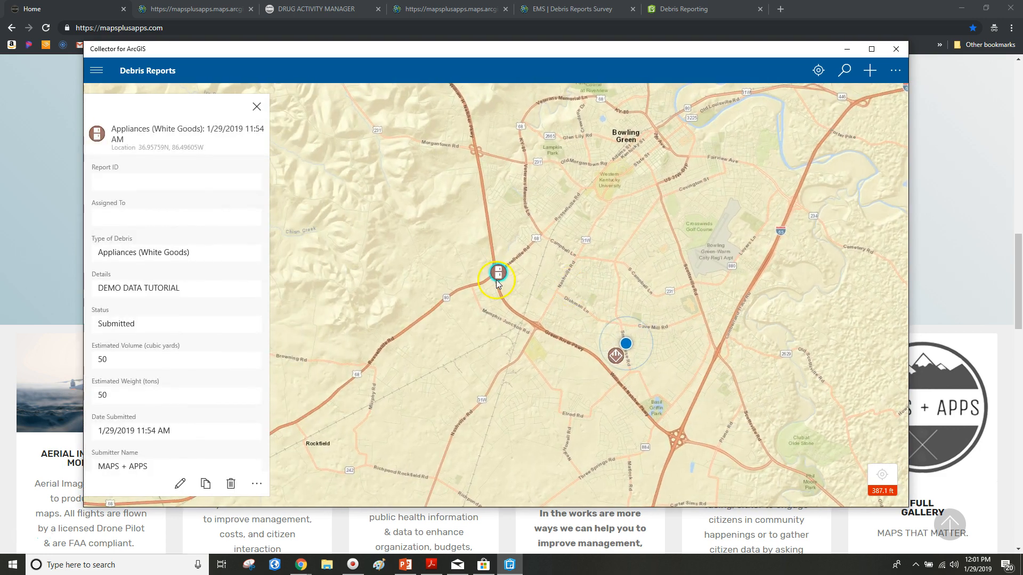
{"action": "scroll", "coordinate": [496, 278], "scroll_direction": "up", "scroll_amount": 4}
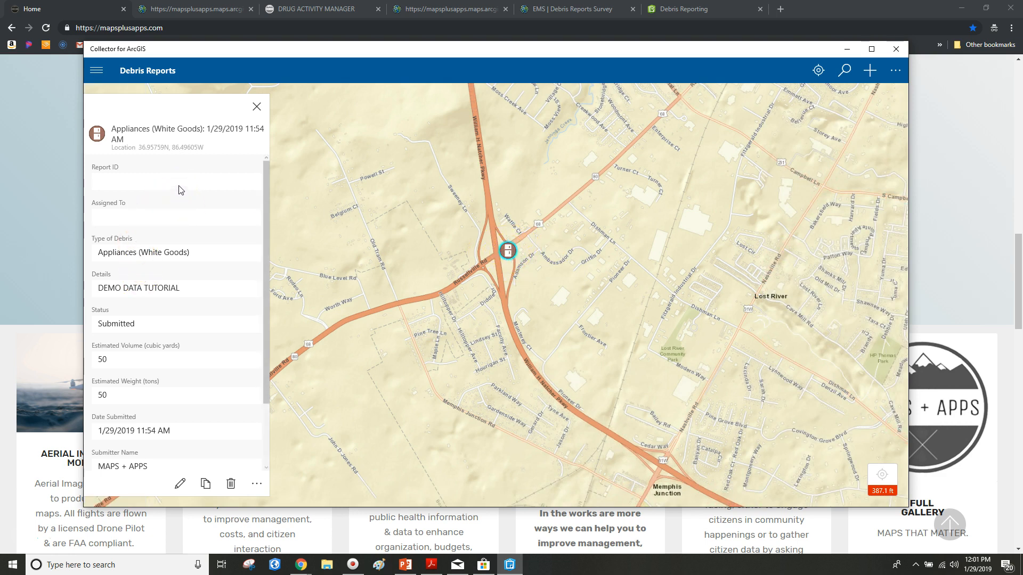
{"action": "scroll", "coordinate": [171, 293], "scroll_direction": "down", "scroll_amount": 2}
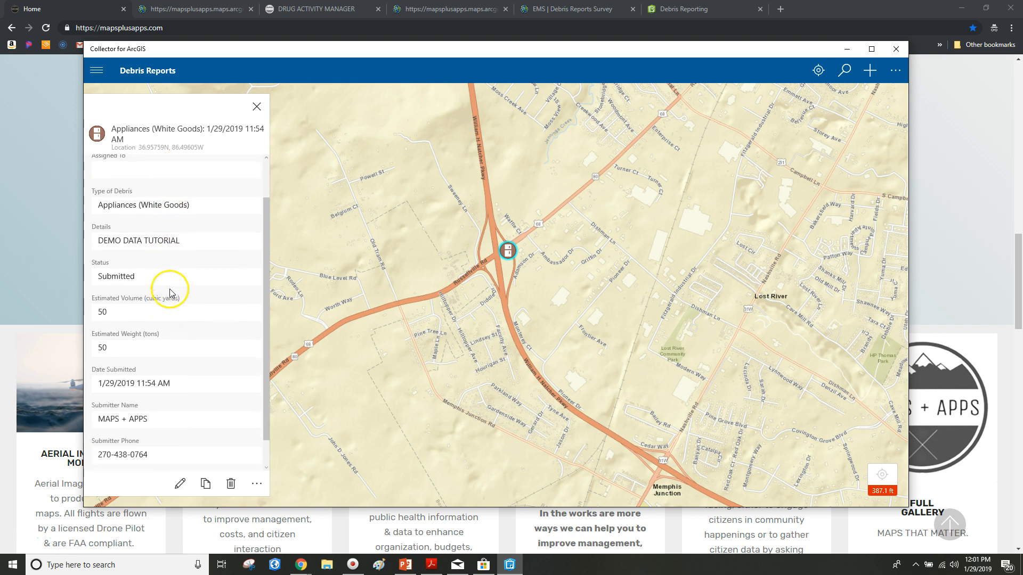
{"action": "scroll", "coordinate": [152, 328], "scroll_direction": "down", "scroll_amount": 1}
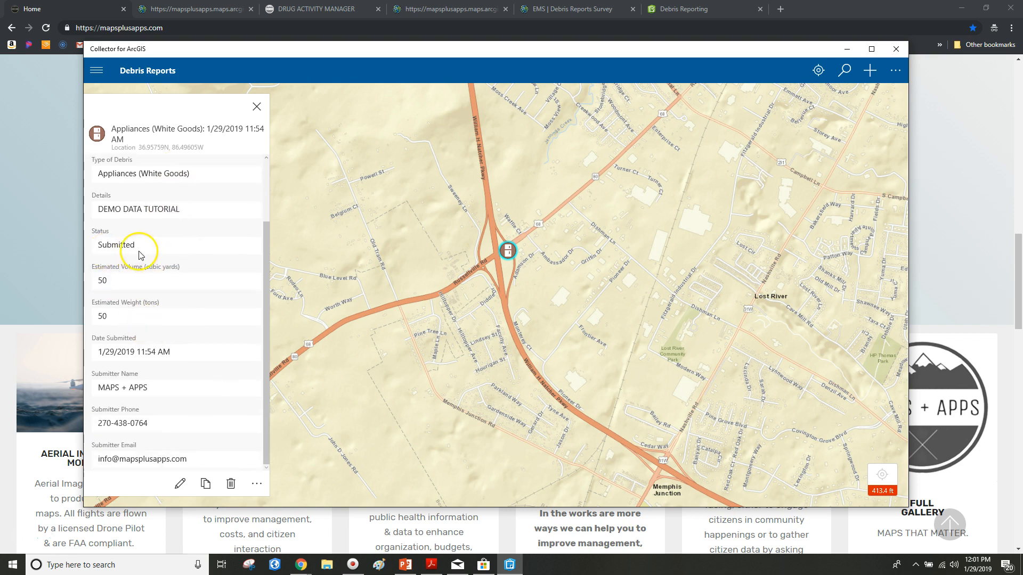
{"action": "scroll", "coordinate": [162, 272], "scroll_direction": "up", "scroll_amount": 3}
{"action": "scroll", "coordinate": [165, 320], "scroll_direction": "down", "scroll_amount": 3}
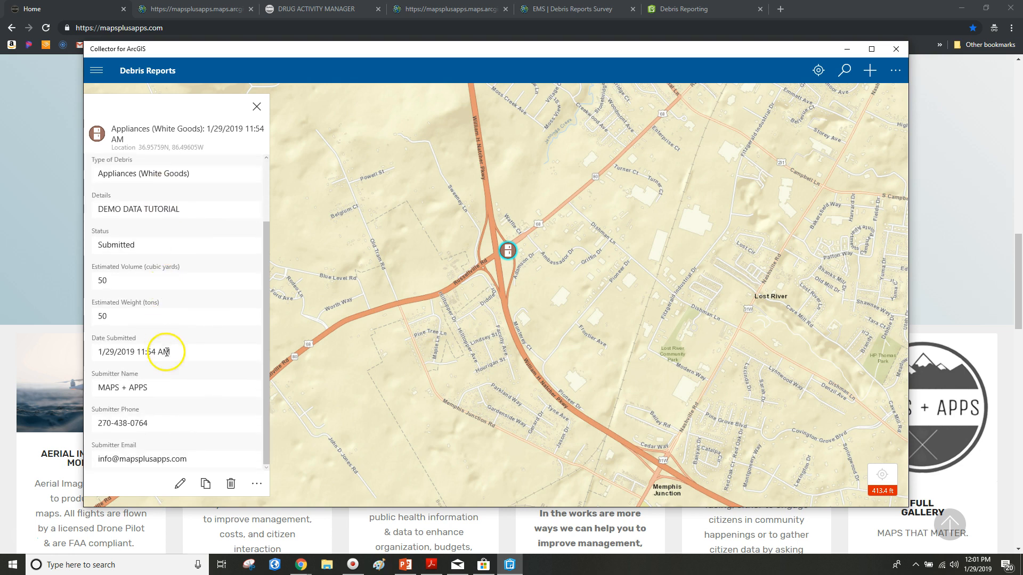
{"action": "left_click", "coordinate": [180, 483]}
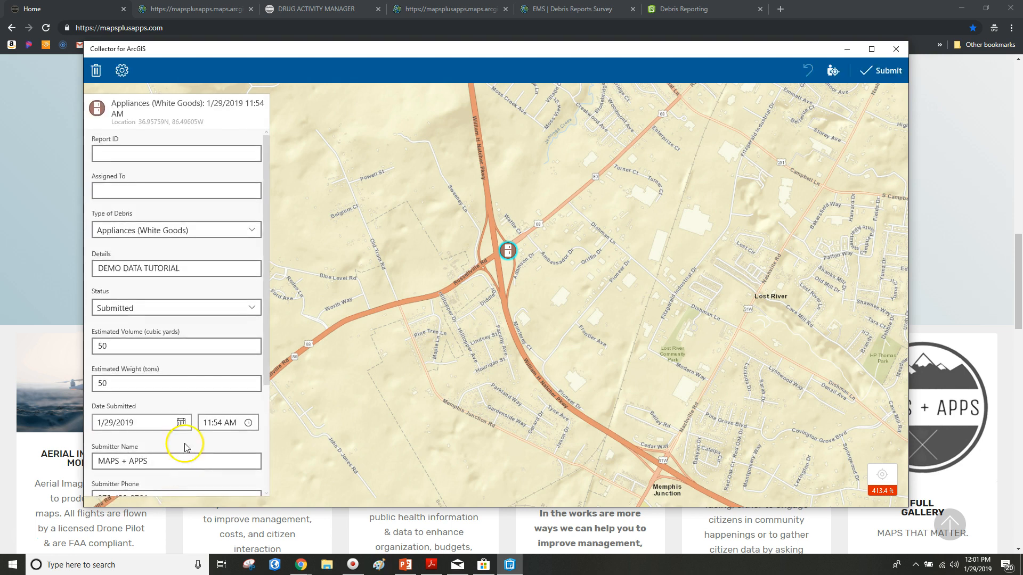
Step: Set Report ID to 010, Assigned To to TEAM C, and append INFO to Details
{"action": "left_click", "coordinate": [152, 153]}
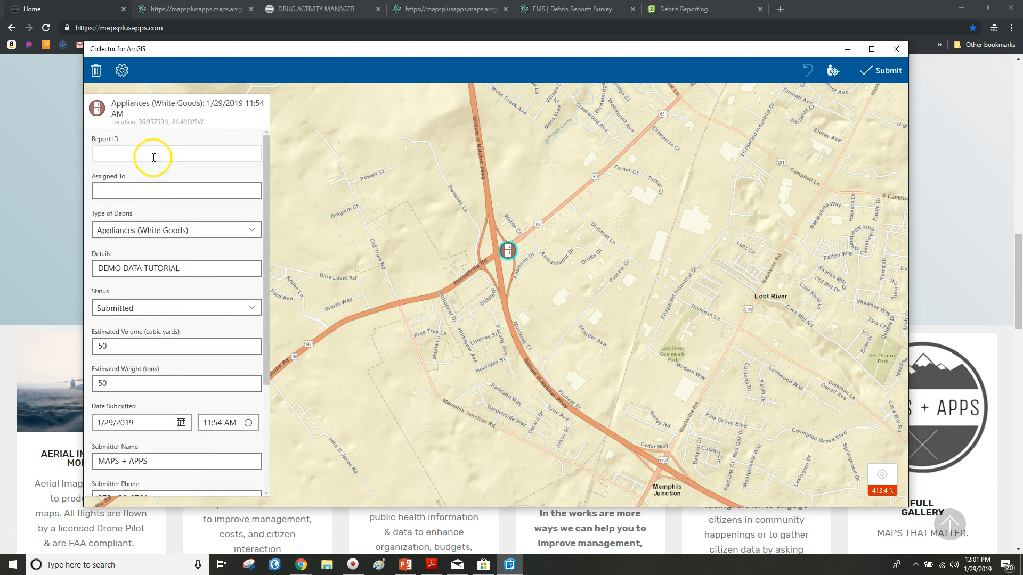
{"action": "mouse_move", "coordinate": [259, 142]}
{"action": "left_mouse_down"}
{"action": "mouse_move", "coordinate": [266, 283]}
{"action": "mouse_move", "coordinate": [261, 138]}
{"action": "left_mouse_up"}
{"action": "left_click", "coordinate": [225, 153]}
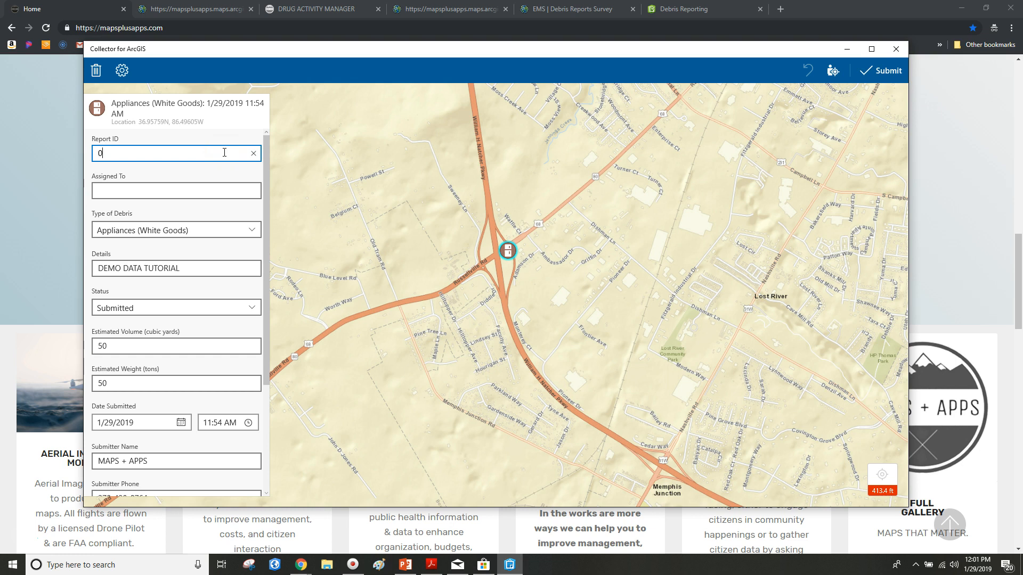
{"action": "left_click", "coordinate": [174, 191]}
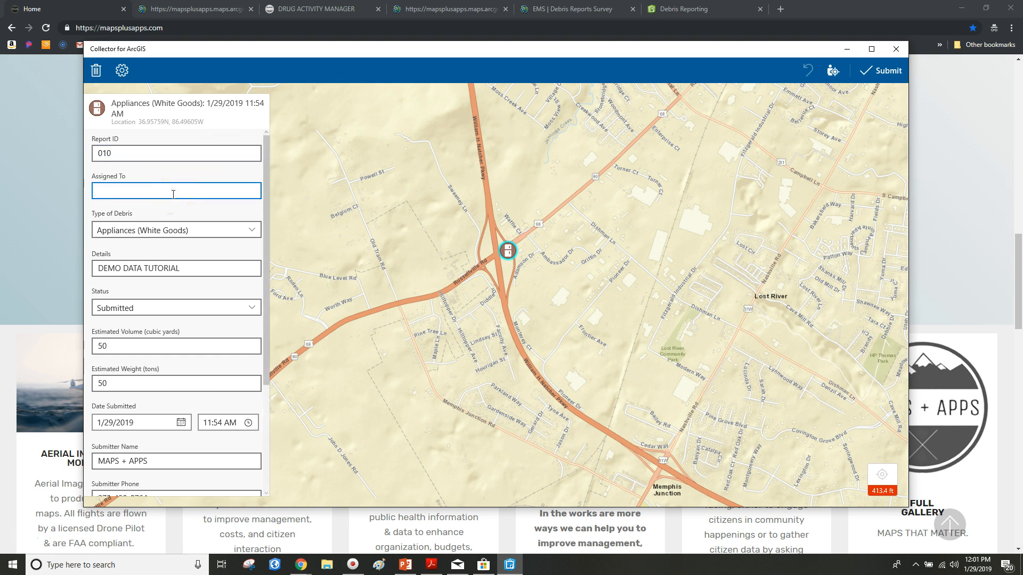
{"action": "type", "text": "tea"}
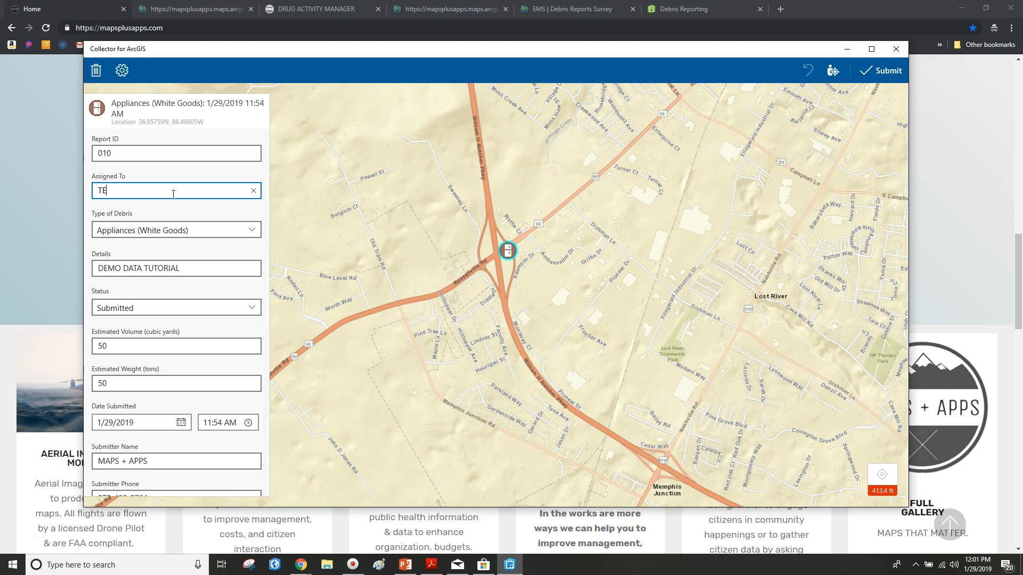
{"action": "scroll", "coordinate": [217, 205], "scroll_direction": "down", "scroll_amount": 1}
{"action": "left_click", "coordinate": [193, 213]}
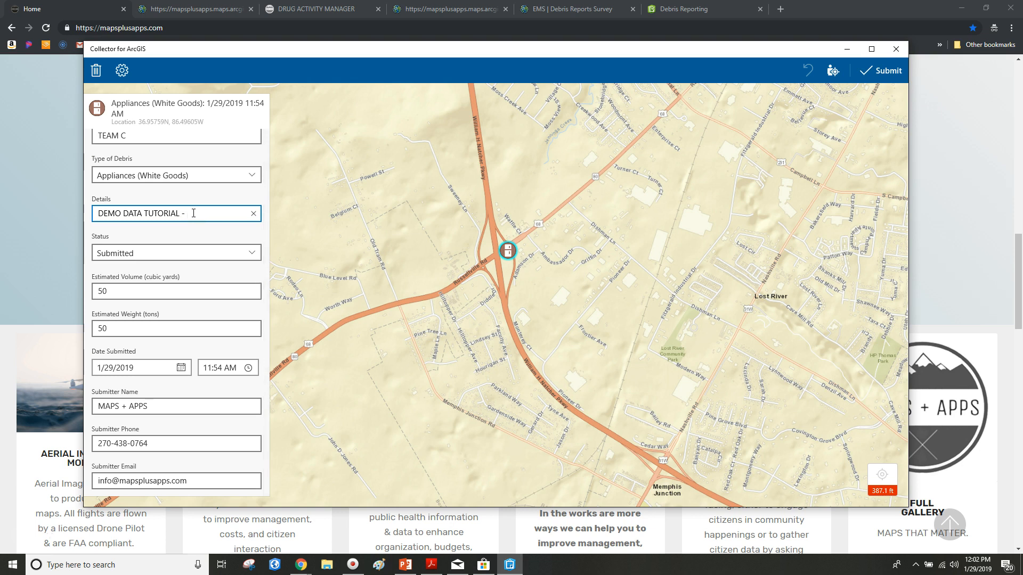
Step: Set the report's Status to Disposal
{"action": "scroll", "coordinate": [188, 214], "scroll_direction": "down", "scroll_amount": 1}
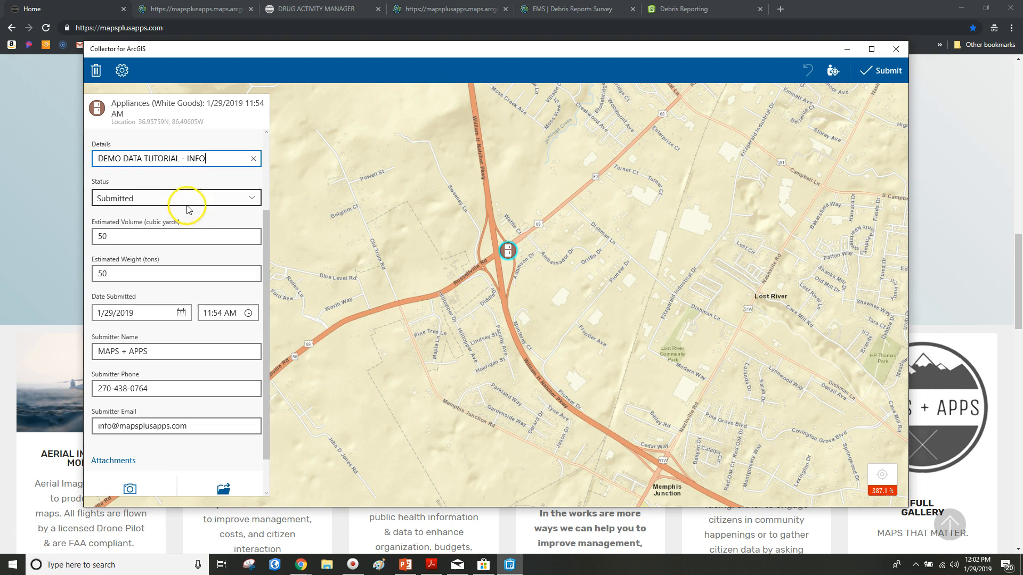
{"action": "left_click", "coordinate": [212, 199]}
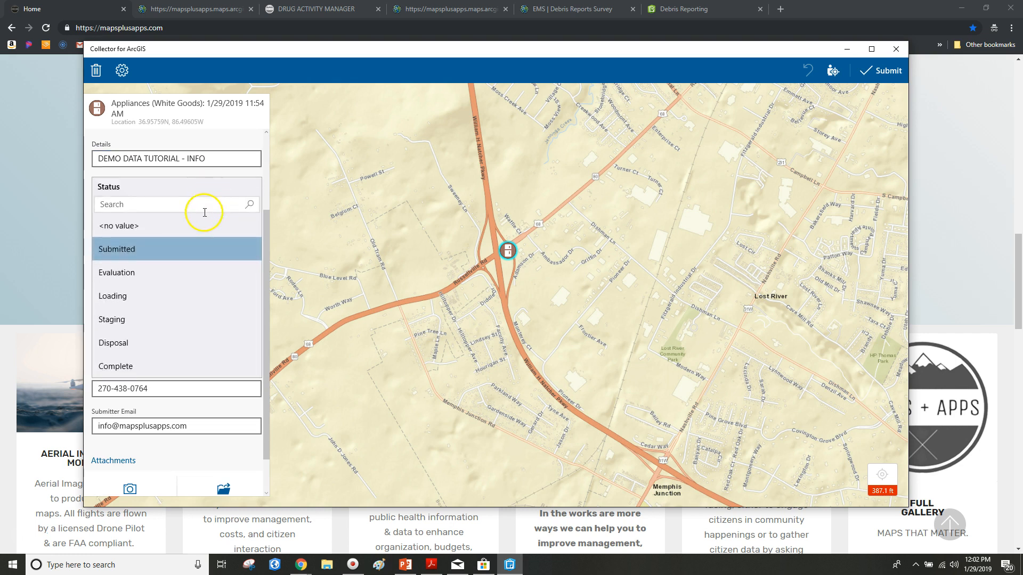
{"action": "left_click", "coordinate": [187, 283]}
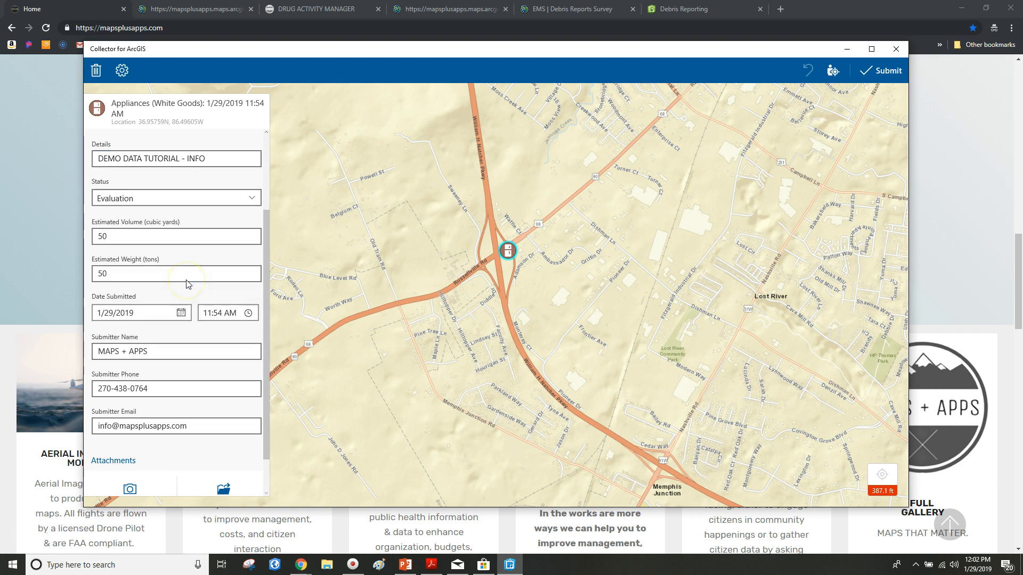
{"action": "left_click", "coordinate": [205, 195]}
{"action": "left_click", "coordinate": [160, 342]}
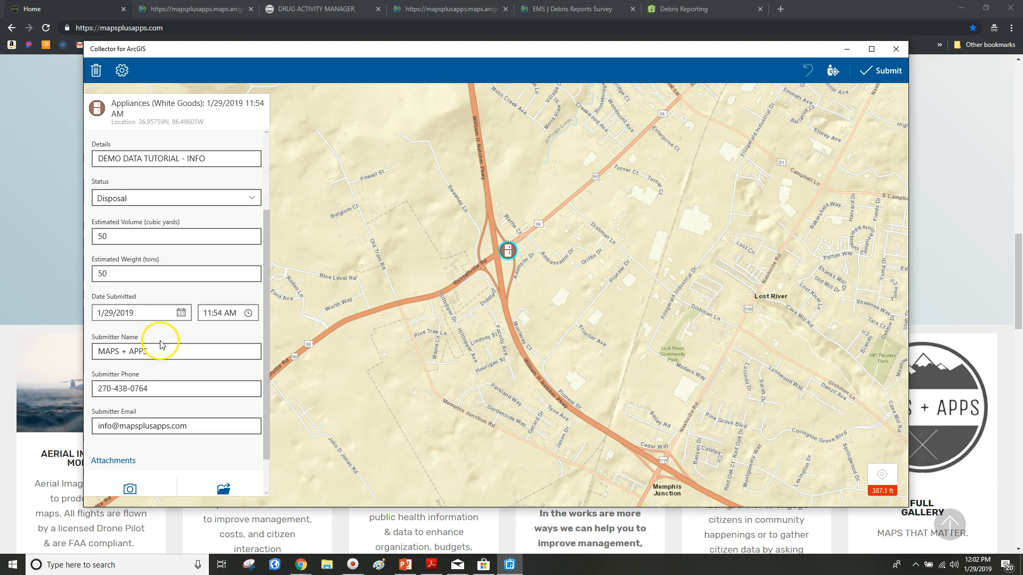
Step: Set the submission time to now (12:02 PM), date to today, and edit the Submitter Name
{"action": "scroll", "coordinate": [250, 243], "scroll_direction": "down", "scroll_amount": 1}
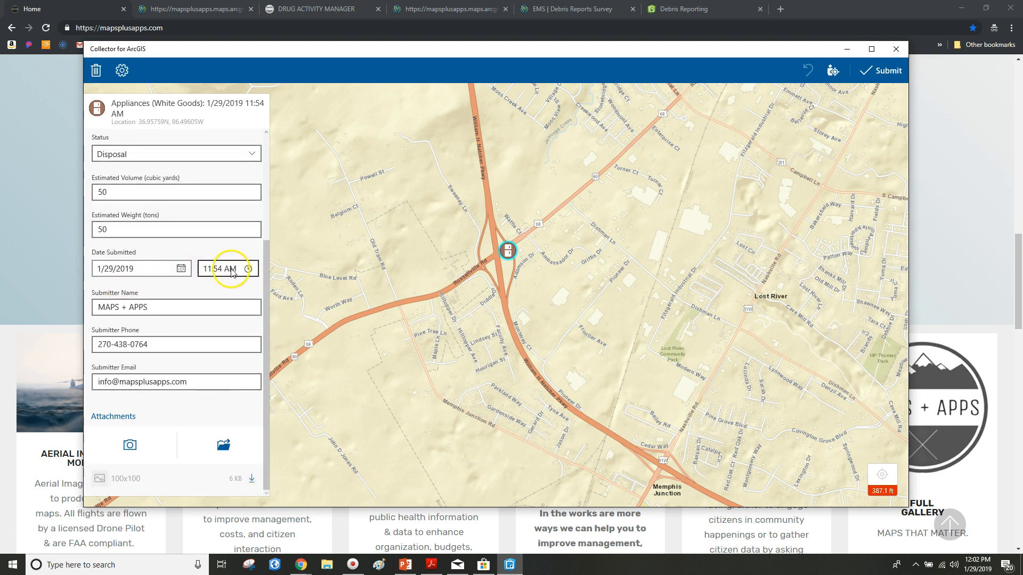
{"action": "left_click", "coordinate": [248, 270]}
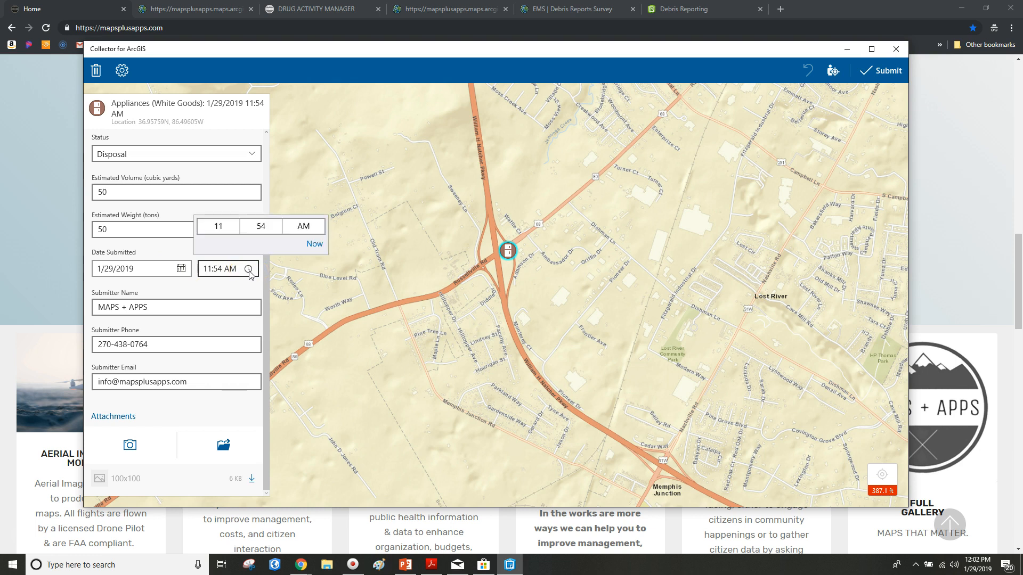
{"action": "left_click", "coordinate": [311, 249]}
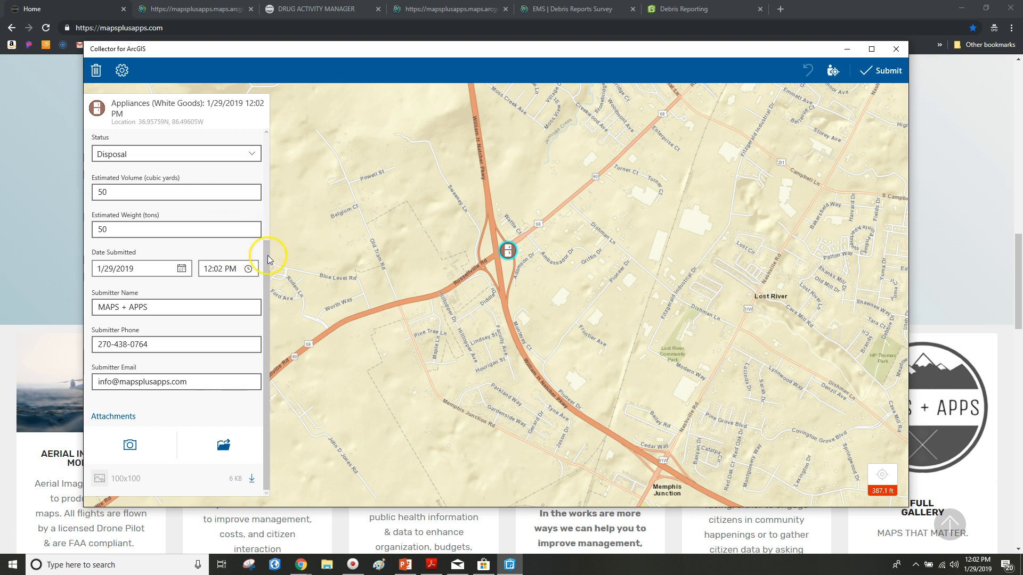
{"action": "left_click", "coordinate": [182, 270]}
{"action": "left_click", "coordinate": [235, 471]}
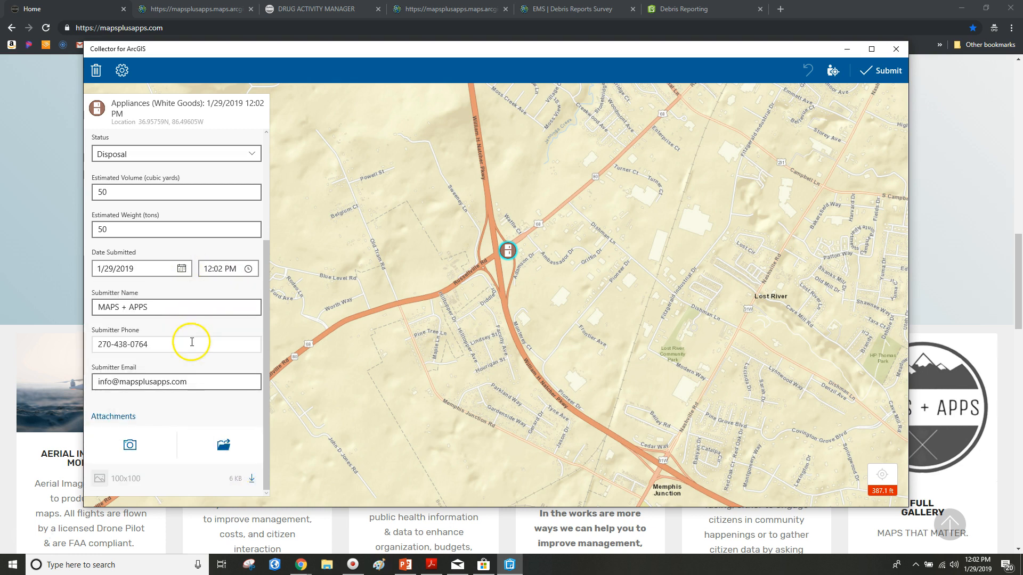
{"action": "left_click", "coordinate": [175, 306]}
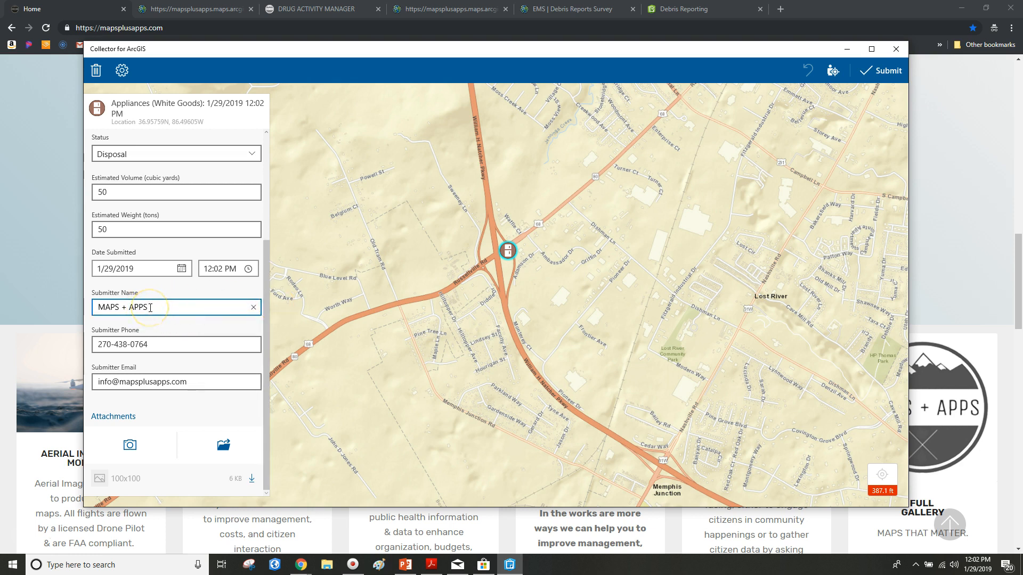
{"action": "left_click", "coordinate": [226, 311]}
{"action": "left_click", "coordinate": [210, 325]}
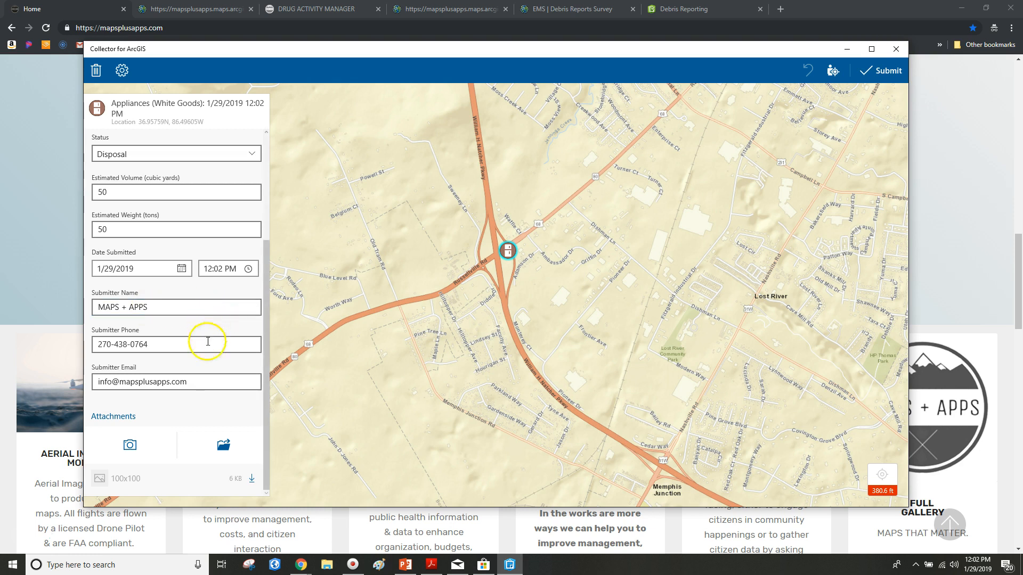
{"action": "left_click", "coordinate": [131, 445]}
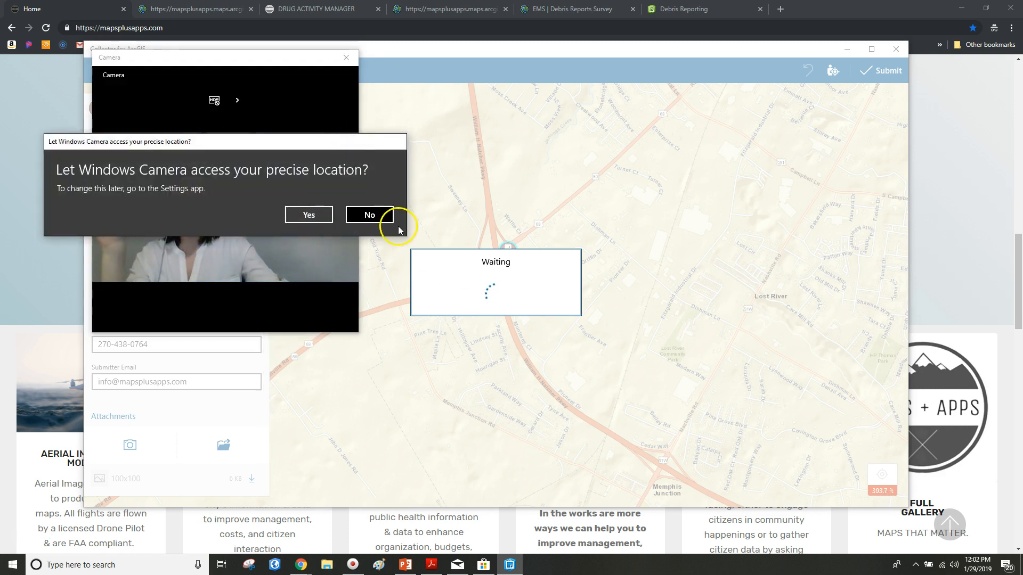
{"action": "left_click", "coordinate": [378, 218]}
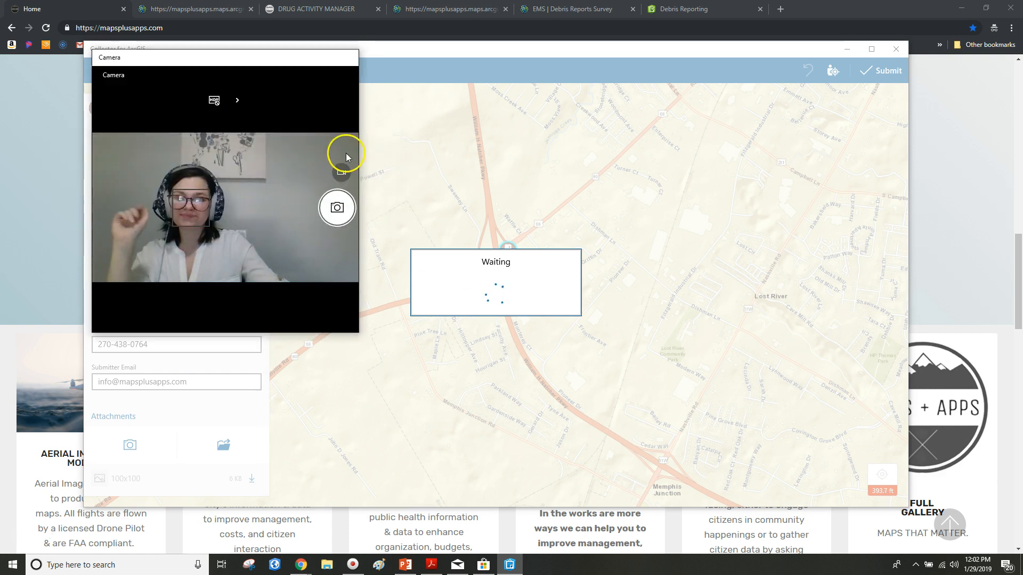
{"action": "left_click", "coordinate": [347, 57]}
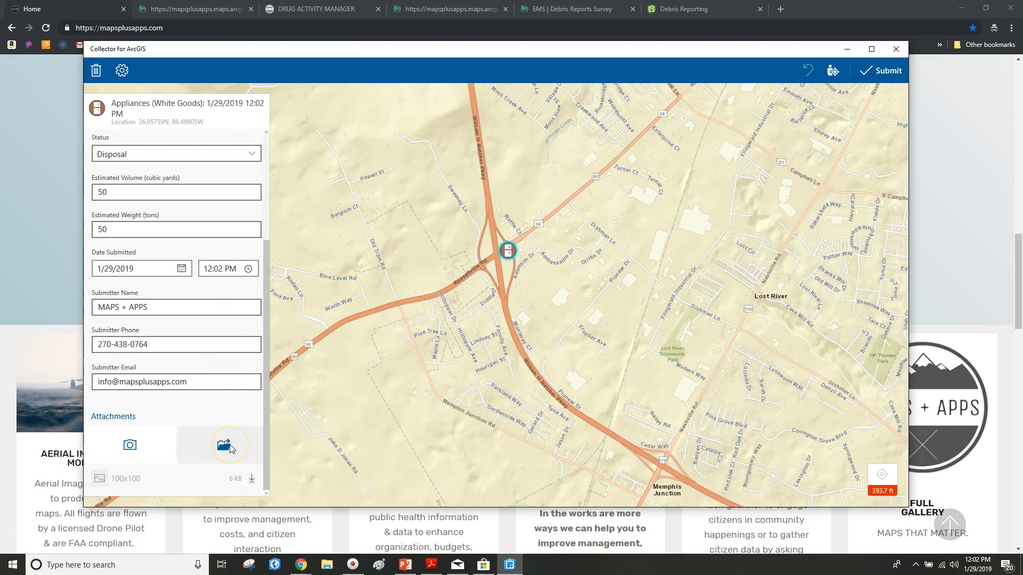
{"action": "scroll", "coordinate": [229, 444], "scroll_direction": "up", "scroll_amount": 5}
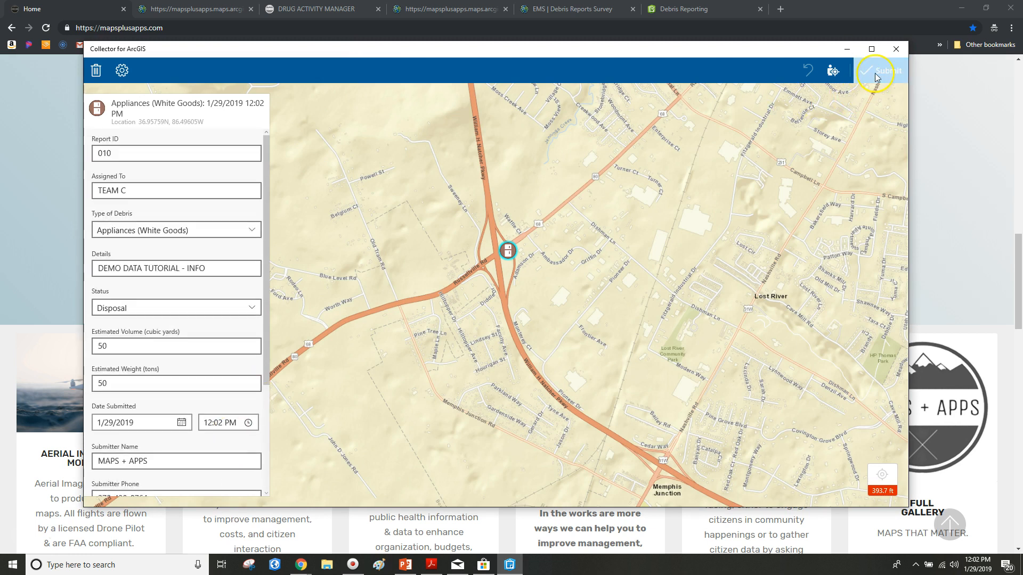
Step: Submit the edited Appliances report, close its details, and close the Collector app
{"action": "left_click", "coordinate": [877, 75]}
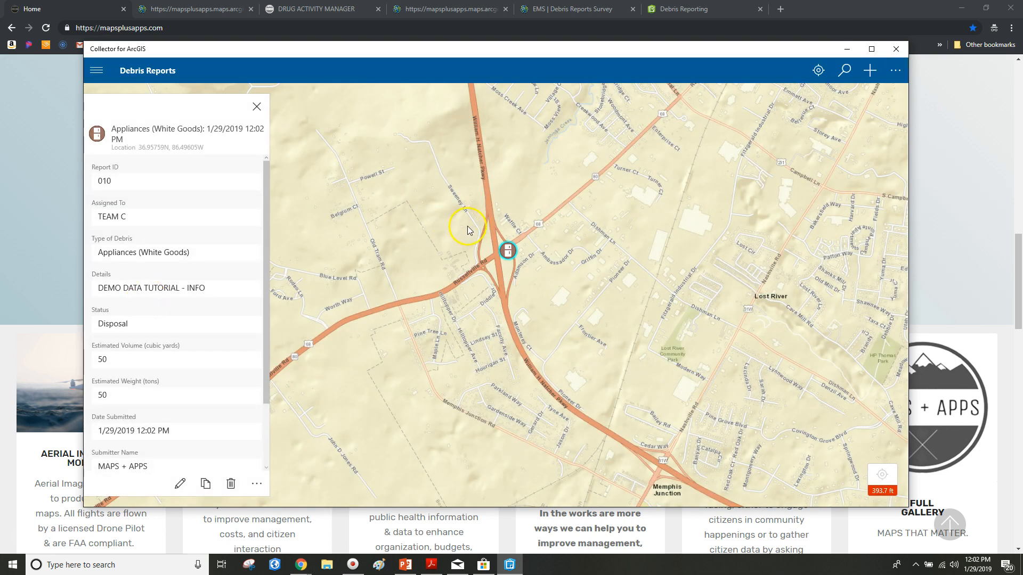
{"action": "left_click", "coordinate": [505, 250]}
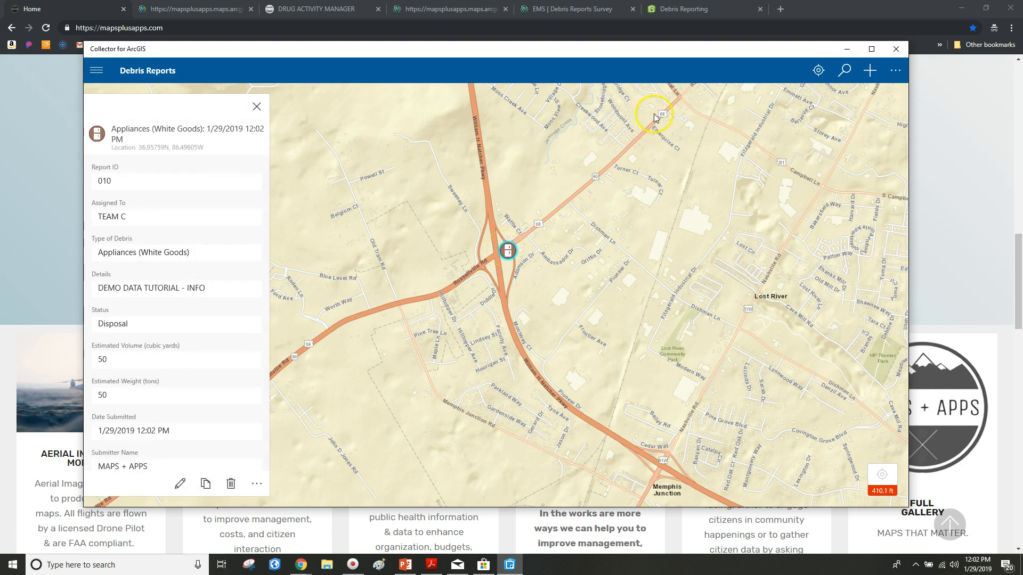
{"action": "left_click", "coordinate": [254, 107]}
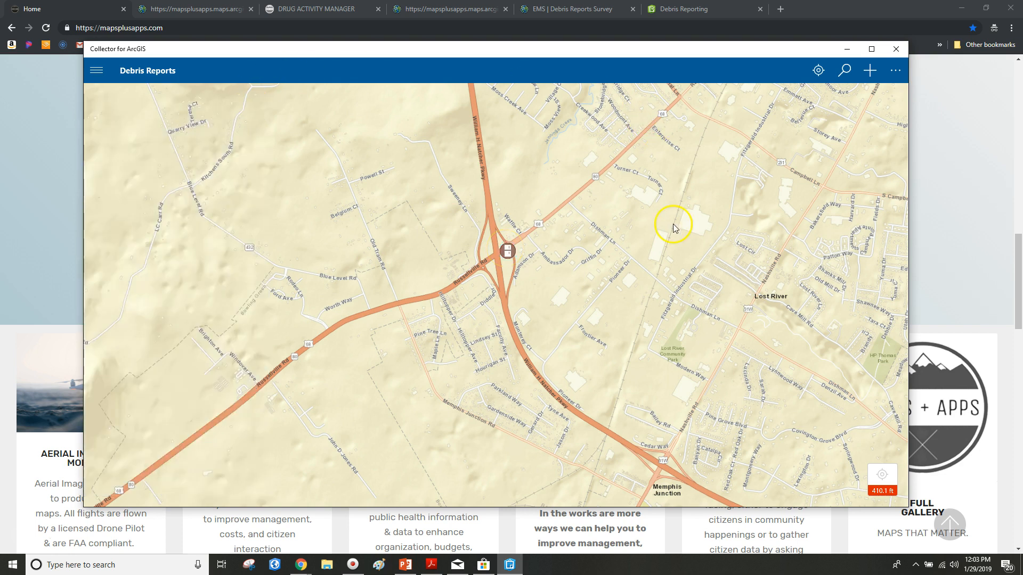
{"action": "left_click", "coordinate": [898, 49]}
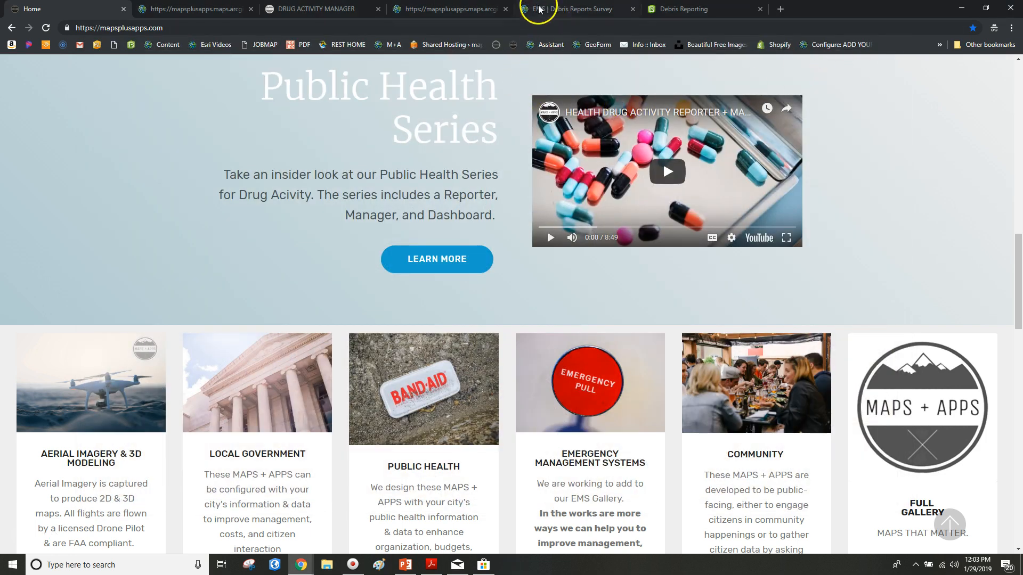
Step: Open the EMS | Debris Reporting Dashboard from the EMERGENCY app gallery
{"action": "left_click", "coordinate": [199, 9]}
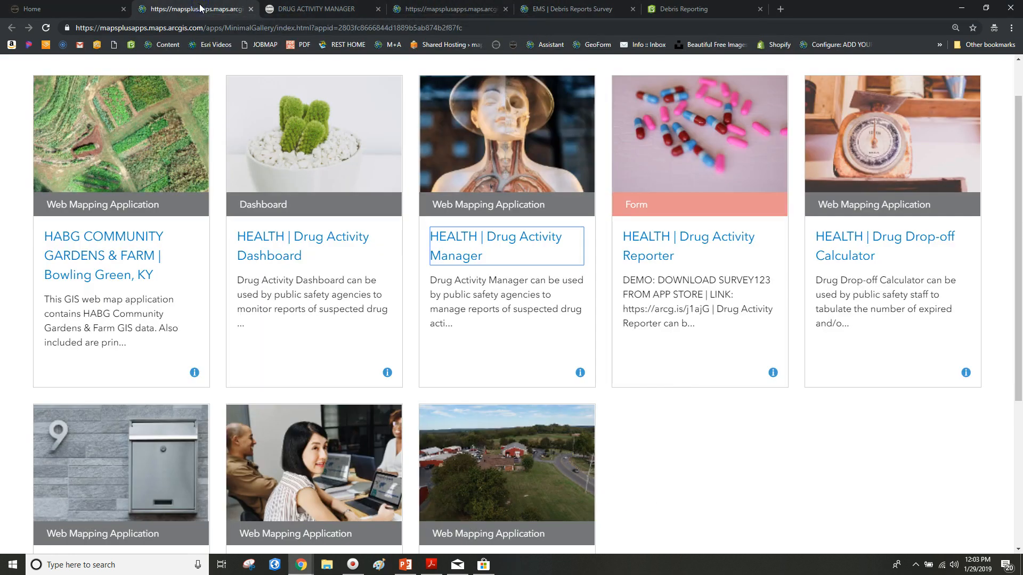
{"action": "left_click", "coordinate": [450, 8]}
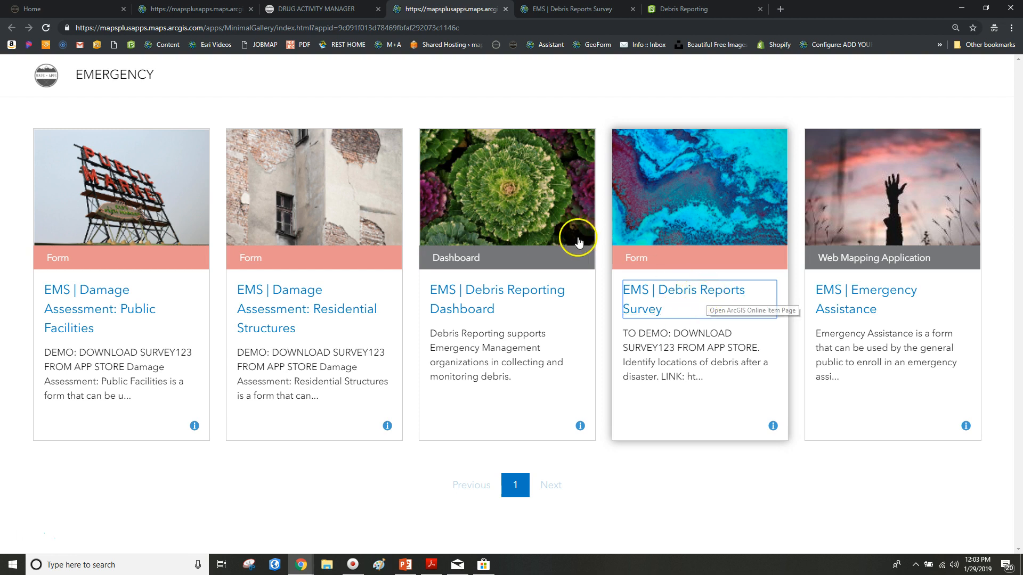
{"action": "left_click", "coordinate": [468, 299]}
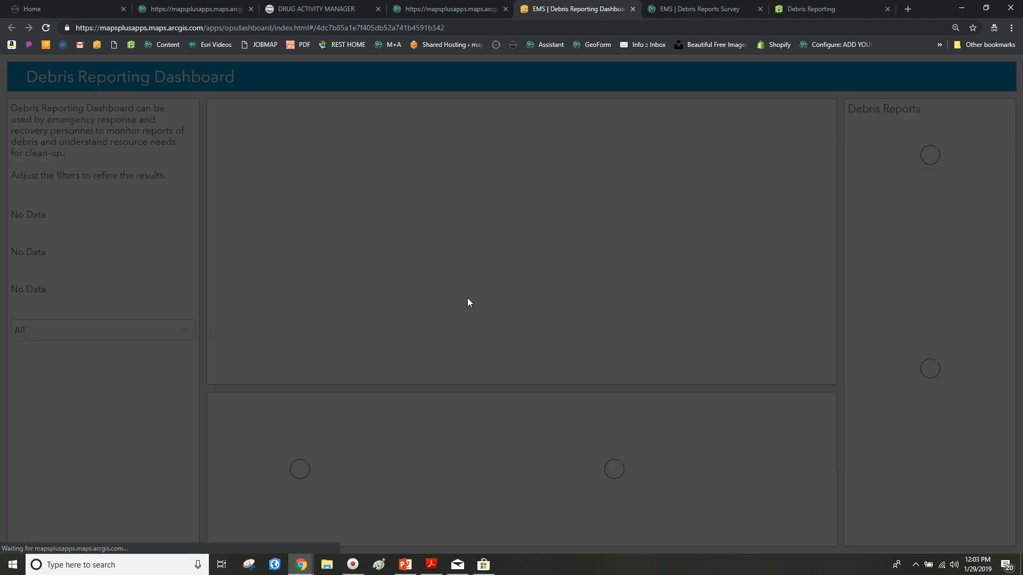
Step: Sign in with the saved login suggestion to load the Debris Reporting Dashboard
{"action": "left_click", "coordinate": [485, 210]}
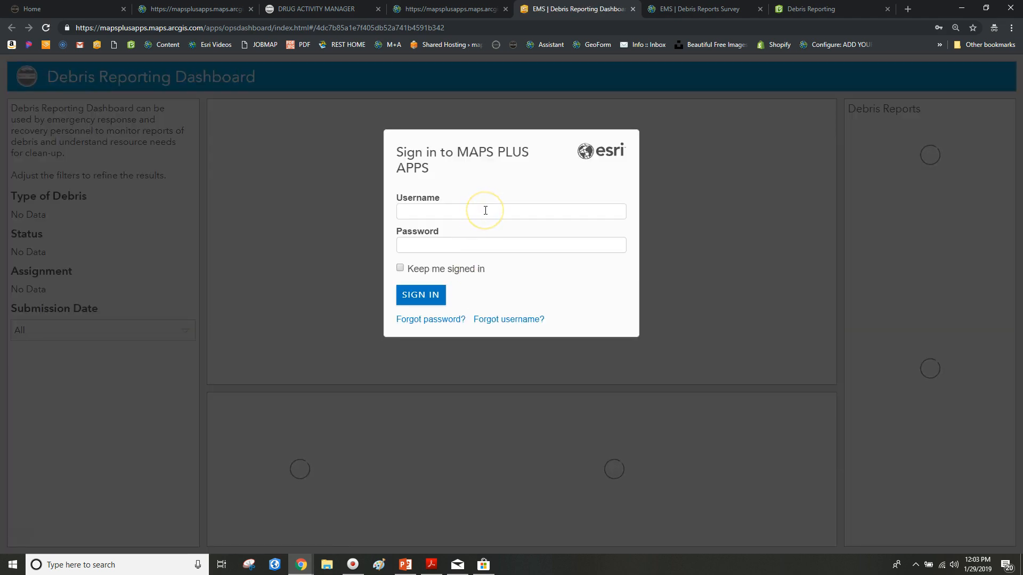
{"action": "type", "text": "map"}
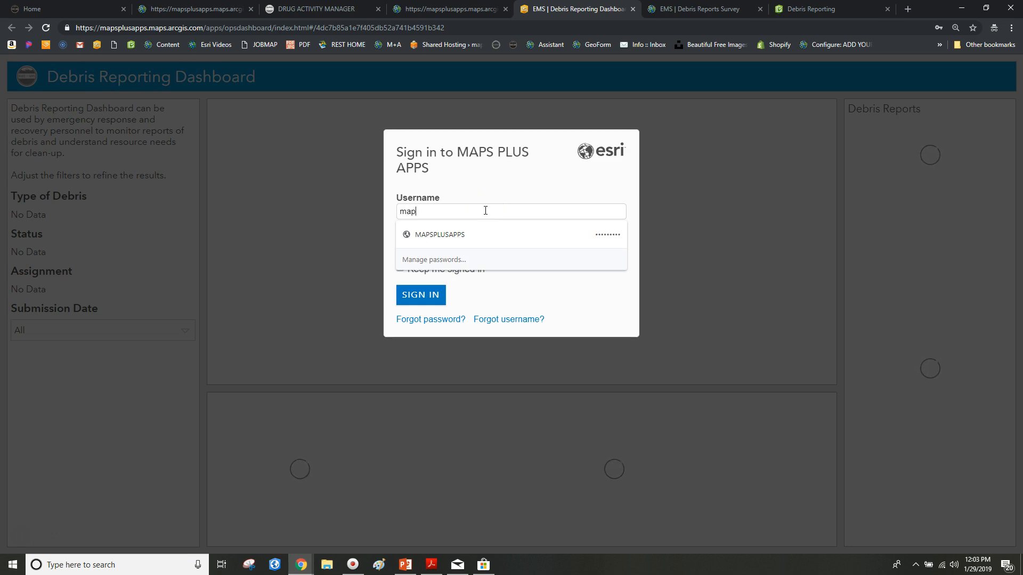
{"action": "left_click", "coordinate": [479, 235]}
{"action": "left_click", "coordinate": [419, 293]}
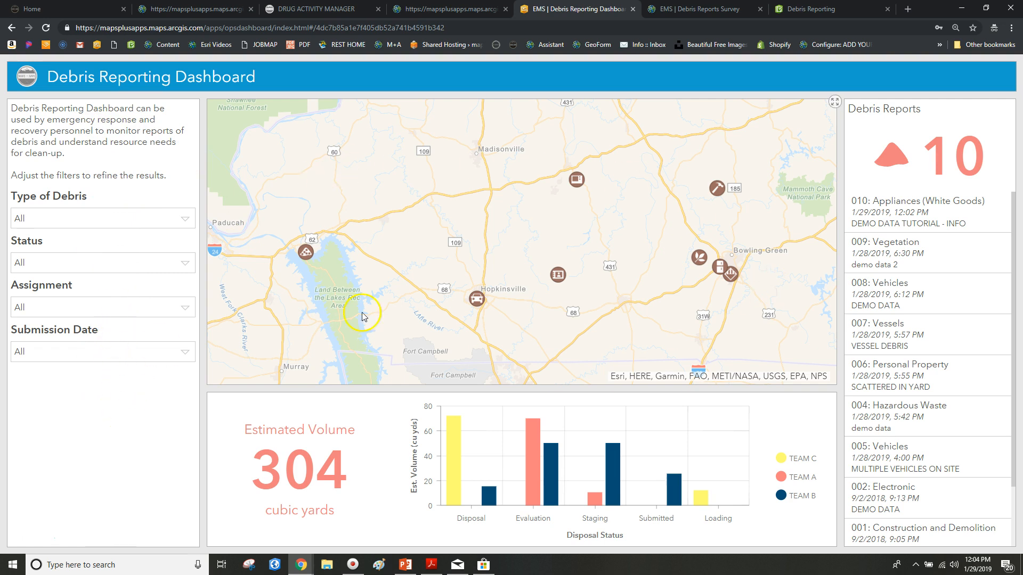
{"action": "left_click_drag", "start_coordinate": [488, 208], "coordinate": [480, 193]}
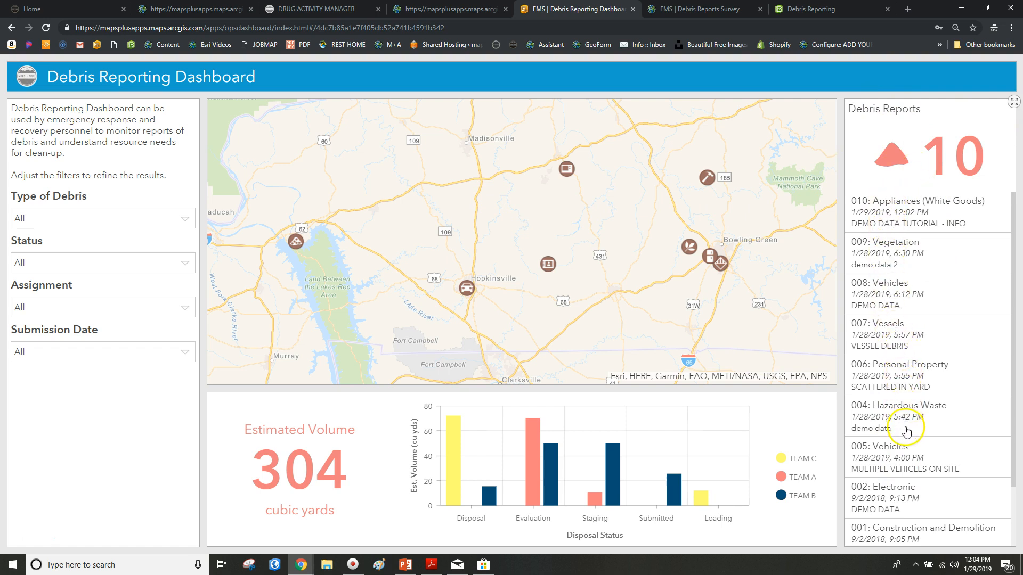
{"action": "scroll", "coordinate": [879, 365], "scroll_direction": "down", "scroll_amount": 1}
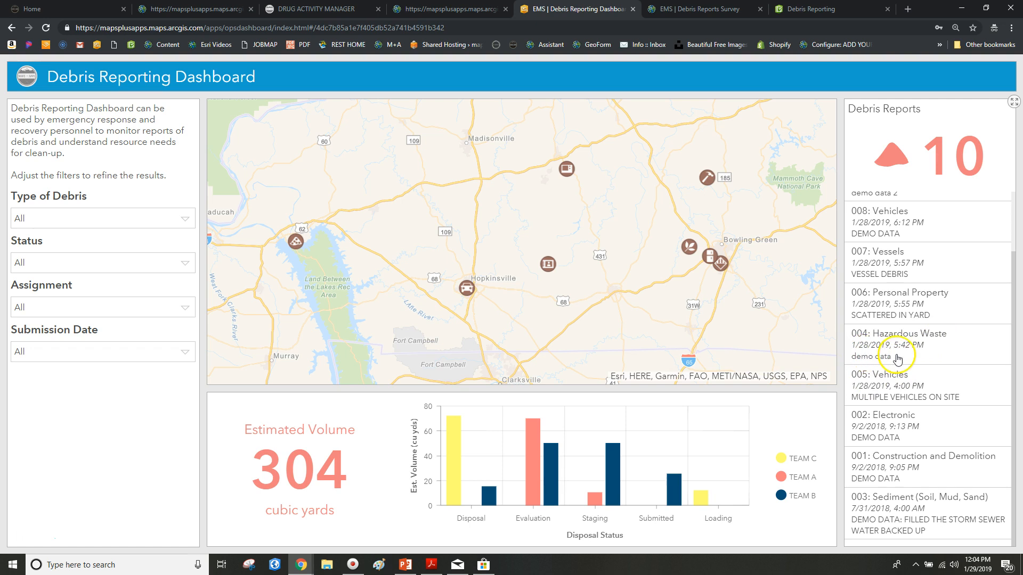
{"action": "scroll", "coordinate": [897, 358], "scroll_direction": "up", "scroll_amount": 2}
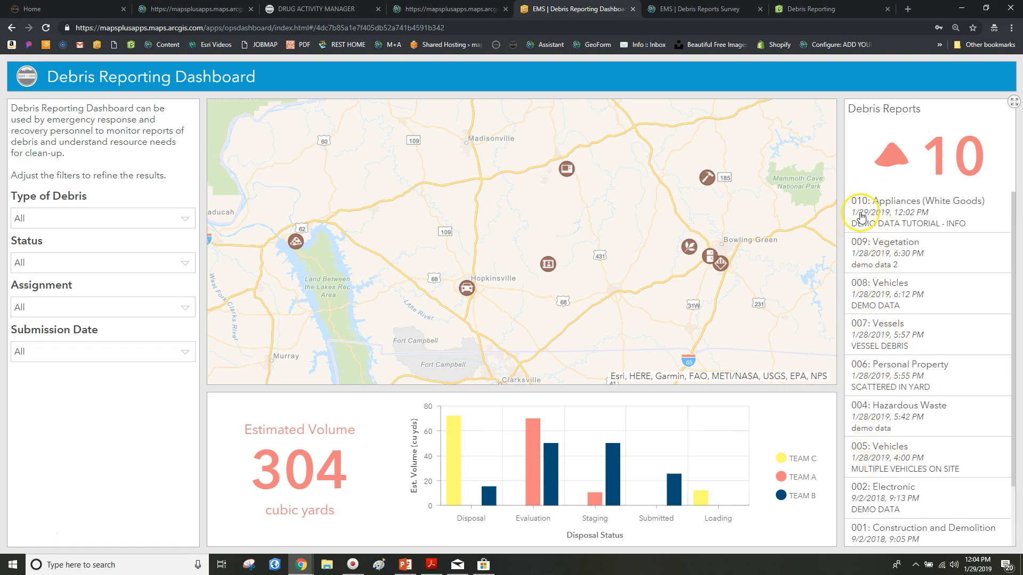
{"action": "scroll", "coordinate": [916, 427], "scroll_direction": "down", "scroll_amount": 2}
{"action": "scroll", "coordinate": [895, 421], "scroll_direction": "up", "scroll_amount": 2}
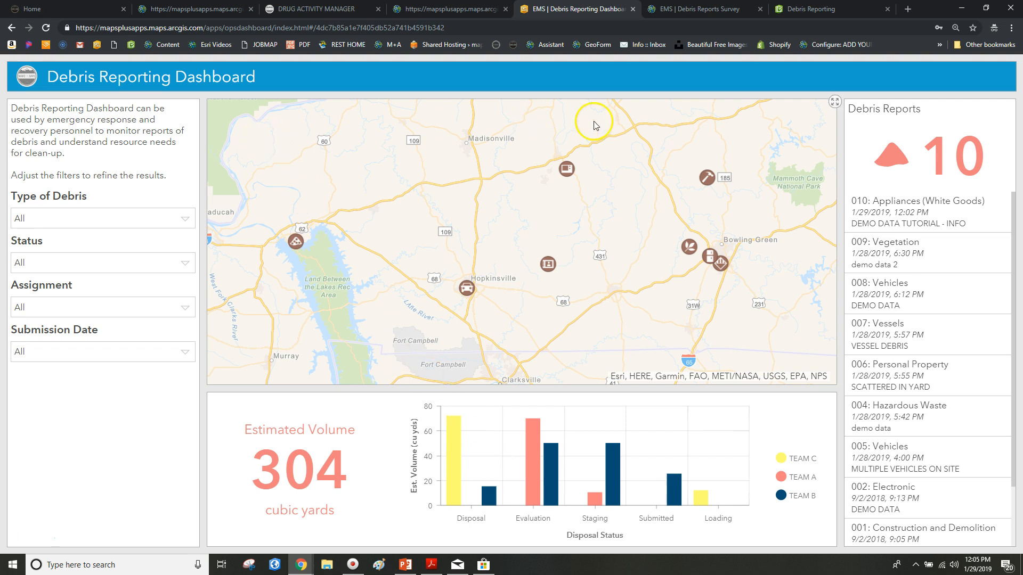
{"action": "left_click", "coordinate": [835, 101]}
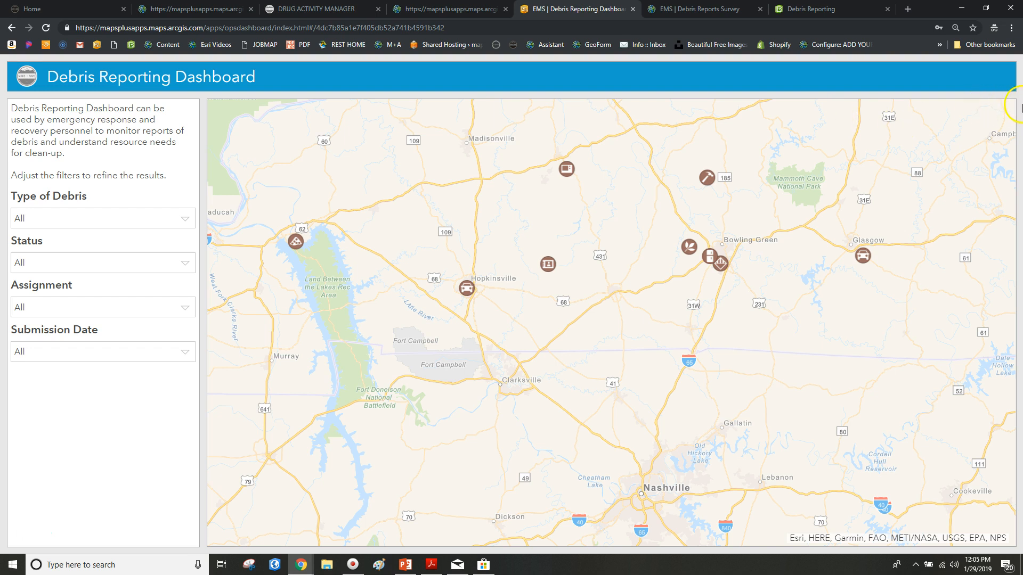
{"action": "left_click_drag", "start_coordinate": [550, 284], "coordinate": [562, 360]}
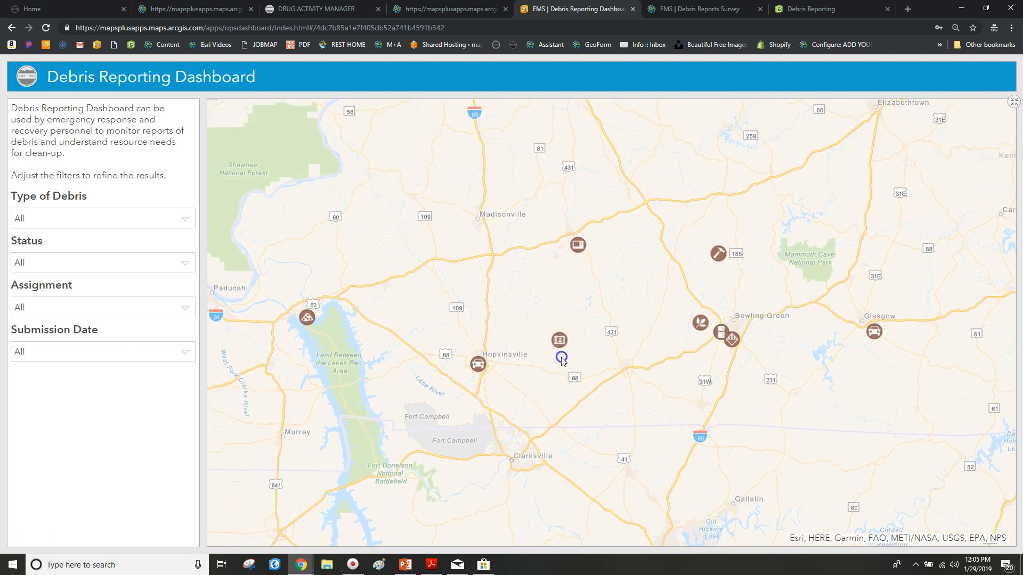
{"action": "left_click", "coordinate": [1014, 101]}
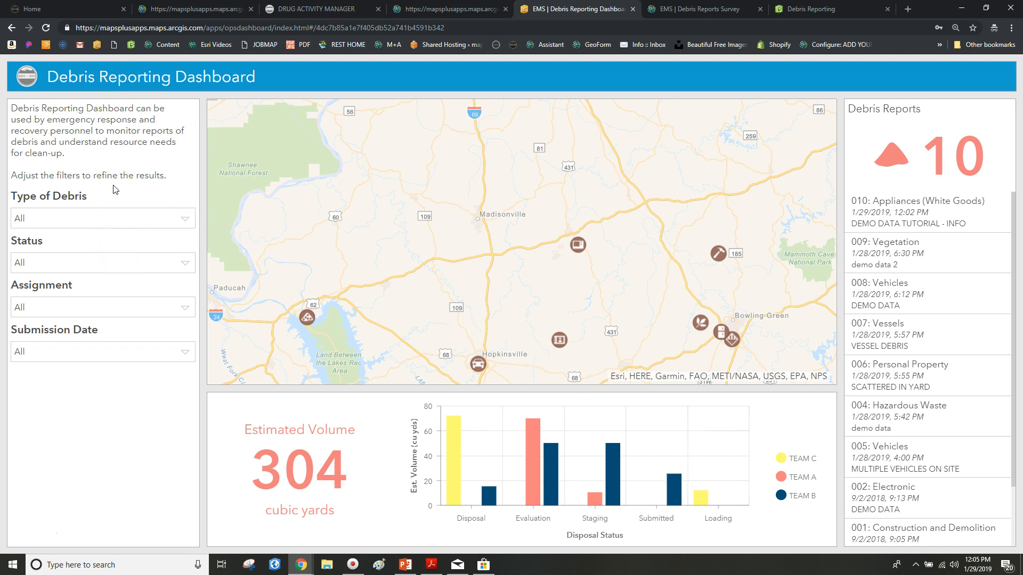
{"action": "left_click", "coordinate": [140, 218]}
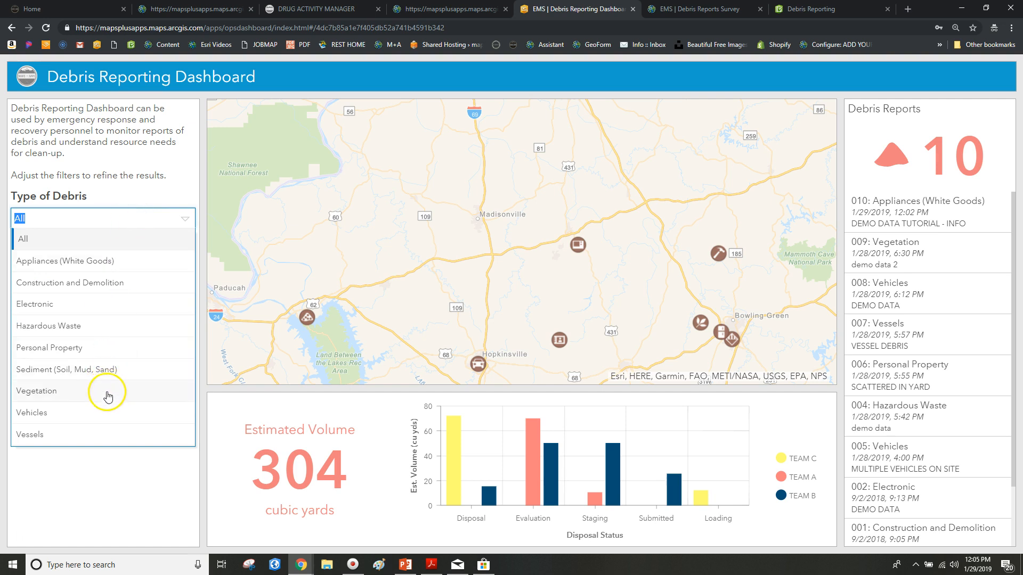
{"action": "left_click", "coordinate": [100, 264]}
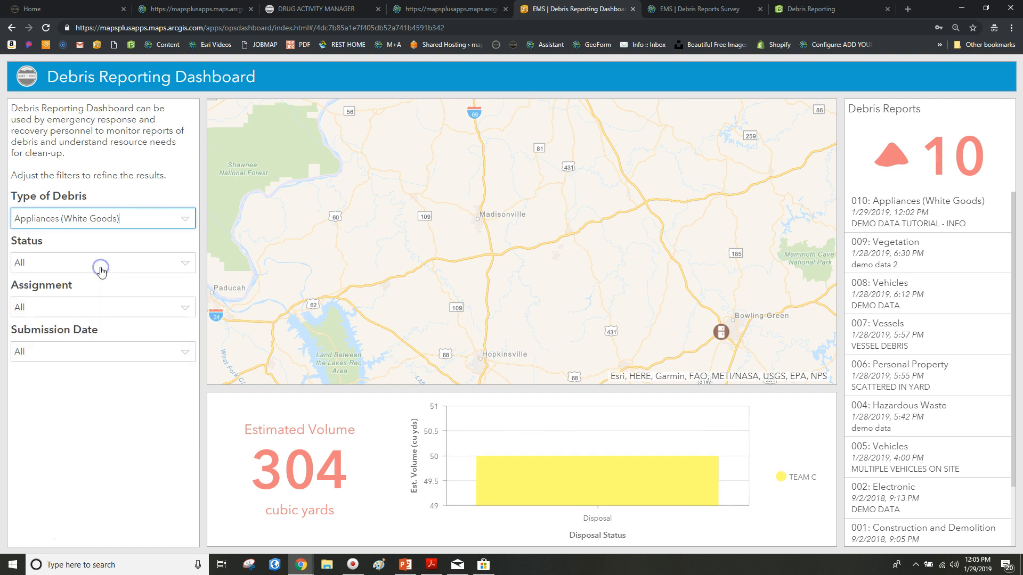
{"action": "left_click_drag", "start_coordinate": [714, 367], "coordinate": [555, 265]}
{"action": "left_click", "coordinate": [580, 247]}
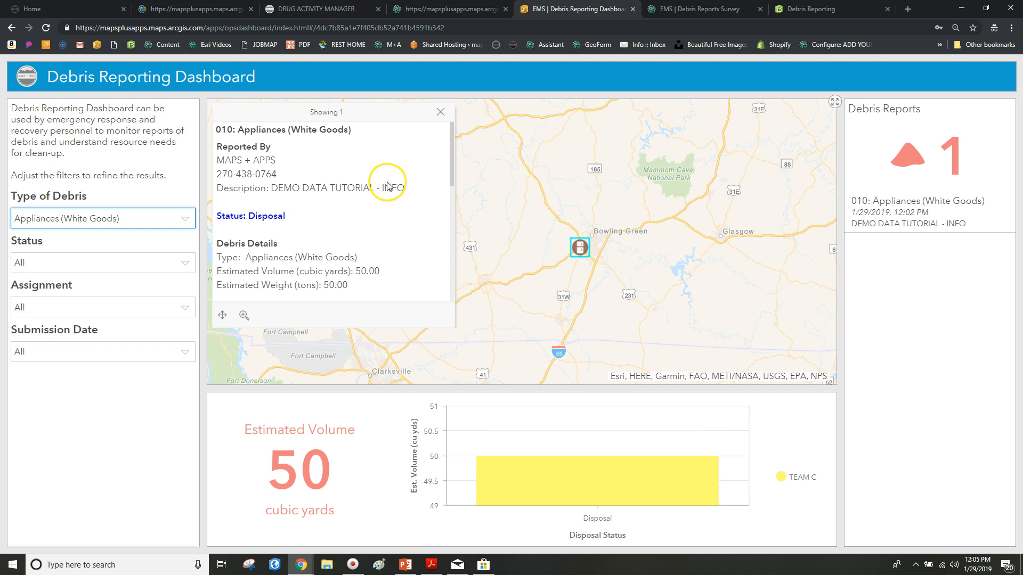
{"action": "scroll", "coordinate": [385, 201], "scroll_direction": "down", "scroll_amount": 6}
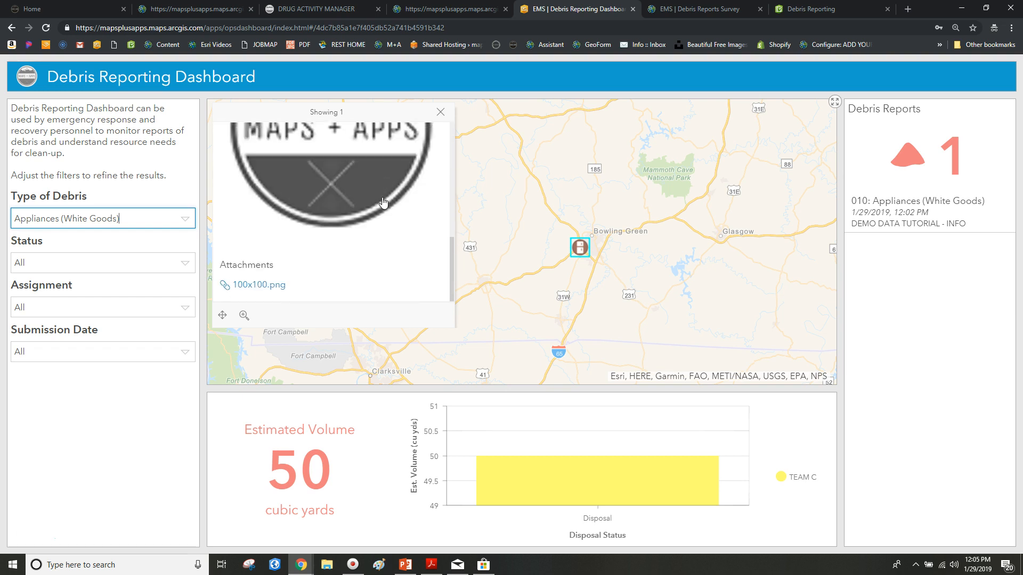
{"action": "scroll", "coordinate": [382, 202], "scroll_direction": "up", "scroll_amount": 6}
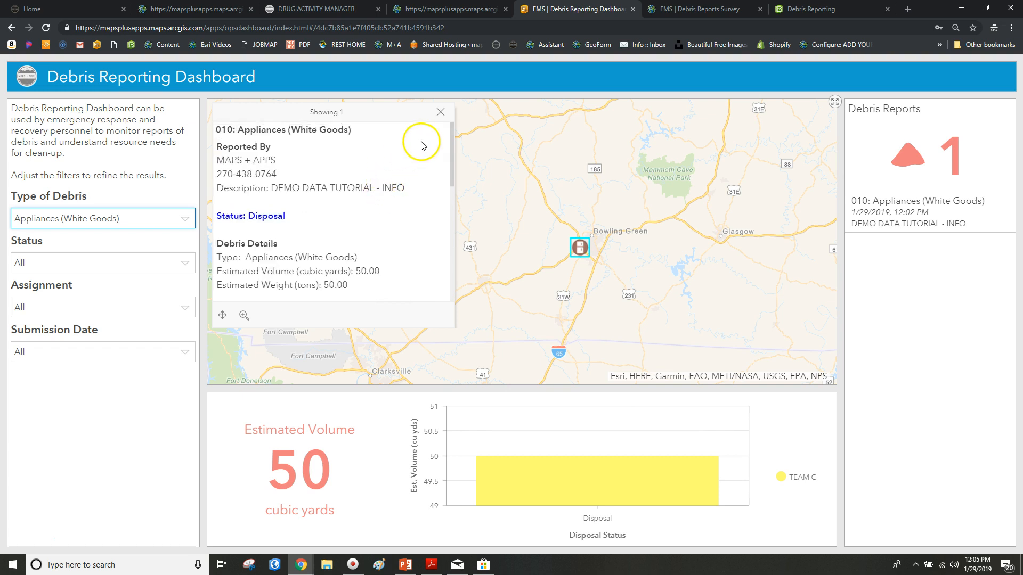
{"action": "left_click", "coordinate": [440, 113]}
{"action": "left_click", "coordinate": [183, 221]}
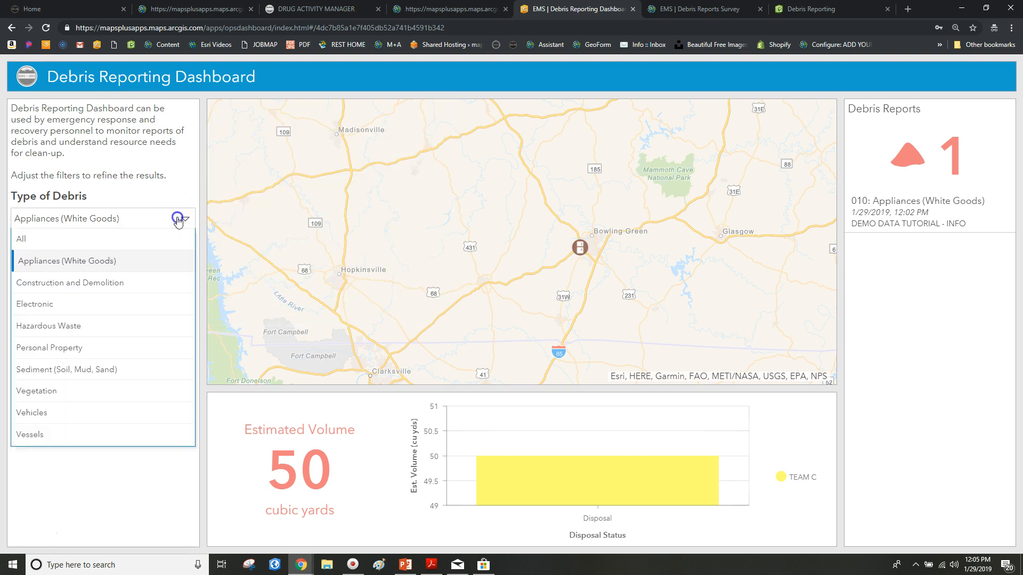
{"action": "left_click", "coordinate": [139, 241]}
{"action": "left_click", "coordinate": [174, 264]}
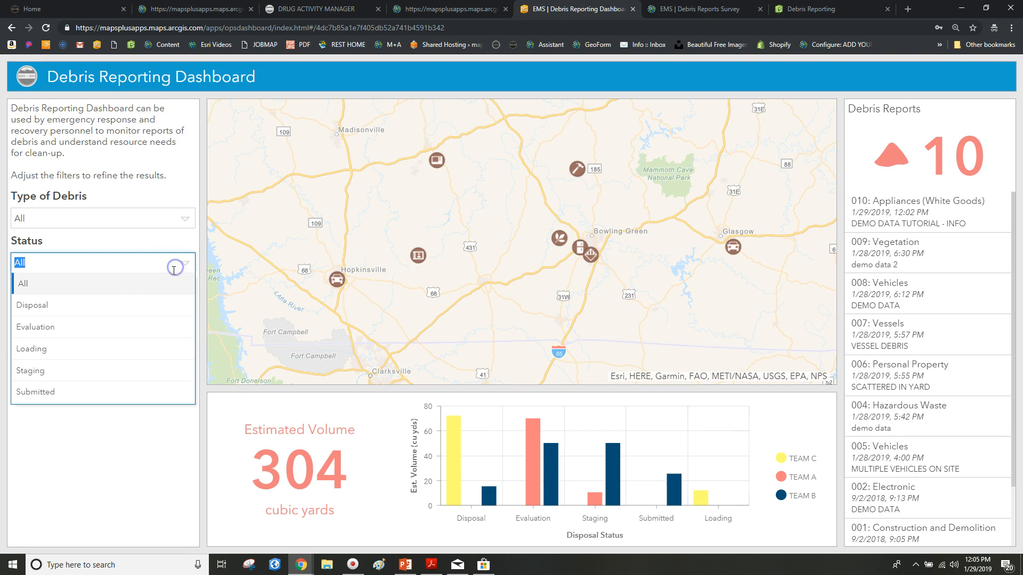
Step: Filter Status to Staging, then Evaluation, then reset it to All
{"action": "left_click", "coordinate": [104, 370]}
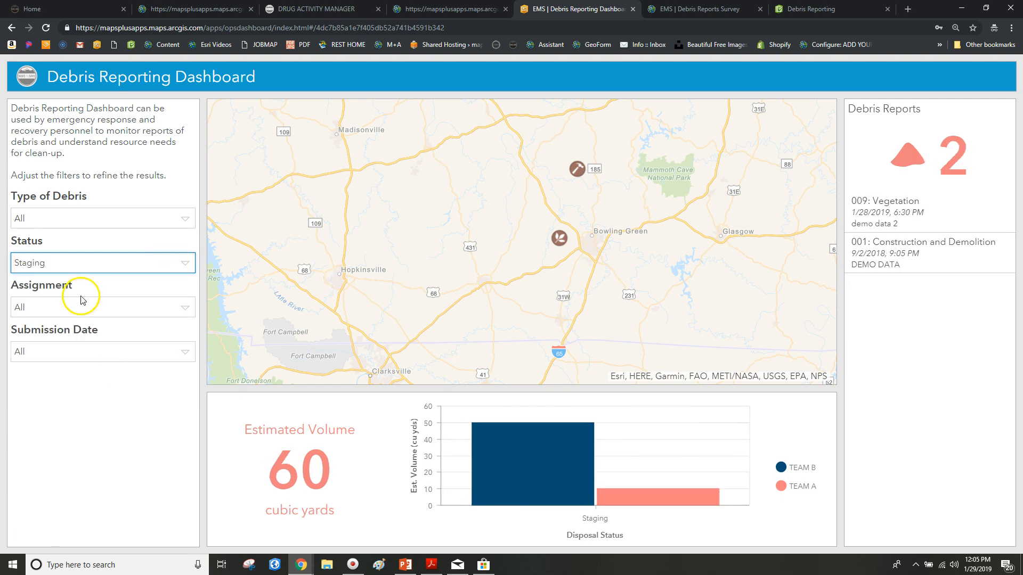
{"action": "left_click", "coordinate": [180, 264]}
{"action": "left_click", "coordinate": [120, 326]}
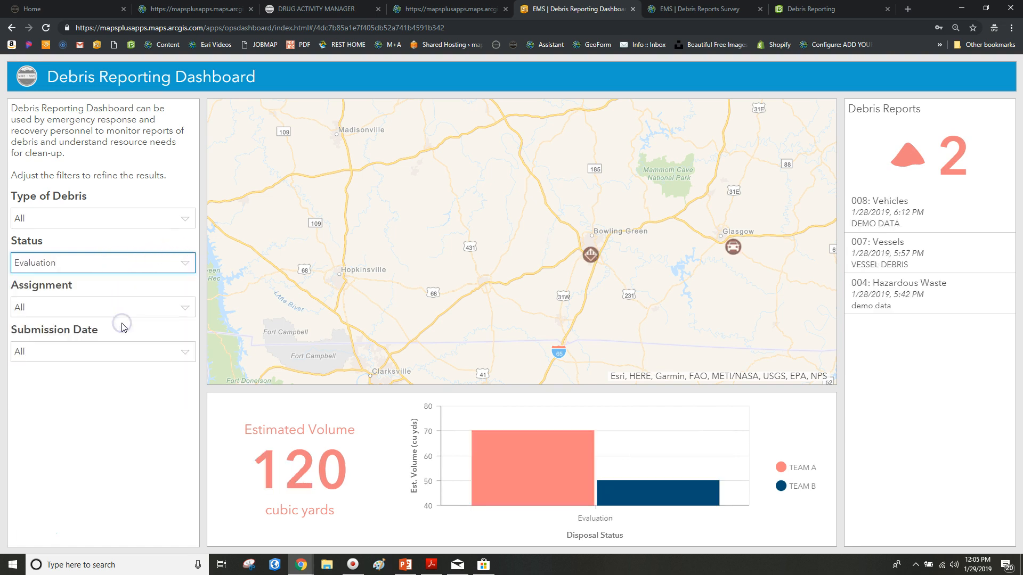
{"action": "left_click", "coordinate": [174, 268]}
{"action": "left_click", "coordinate": [123, 281]}
Step: Filter Assignment to TEAM B, then reset it to All
{"action": "left_click", "coordinate": [184, 305]}
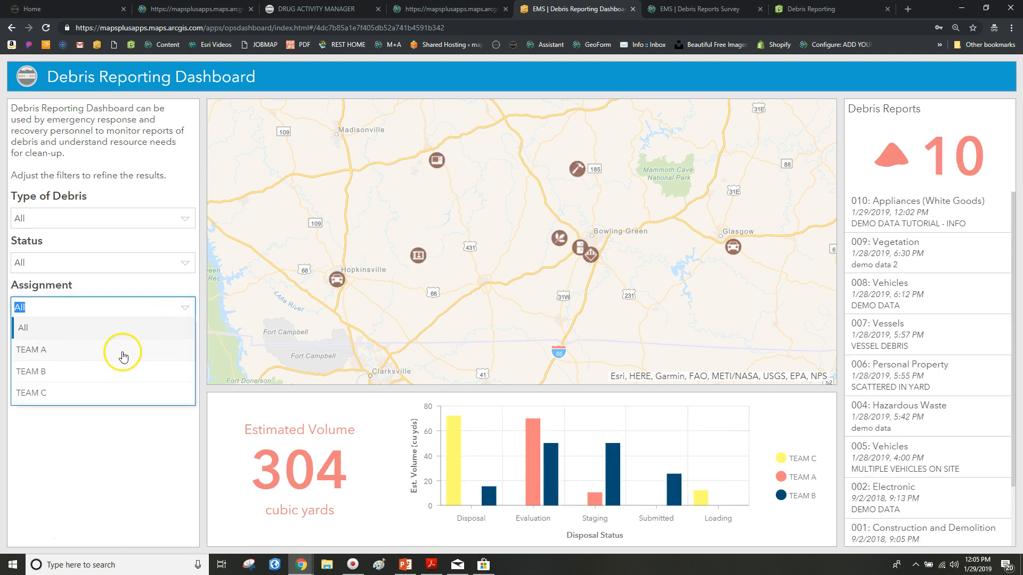
{"action": "left_click", "coordinate": [119, 371]}
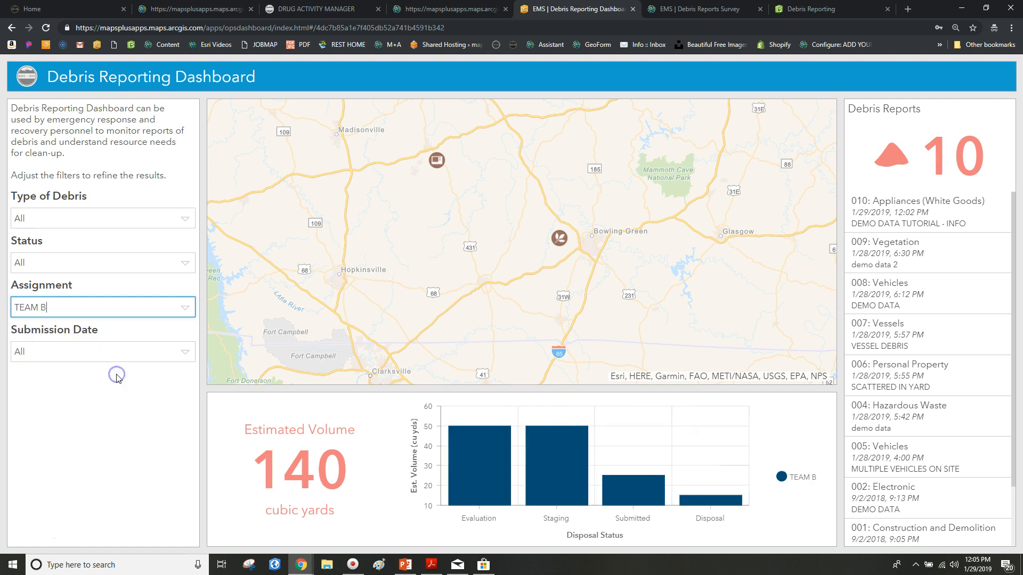
{"action": "left_click", "coordinate": [187, 307]}
{"action": "left_click", "coordinate": [160, 325]}
Step: Set the Submission Date filter to Last 7 days, showing 7 reports and 254 cubic yards
{"action": "left_click", "coordinate": [185, 351]}
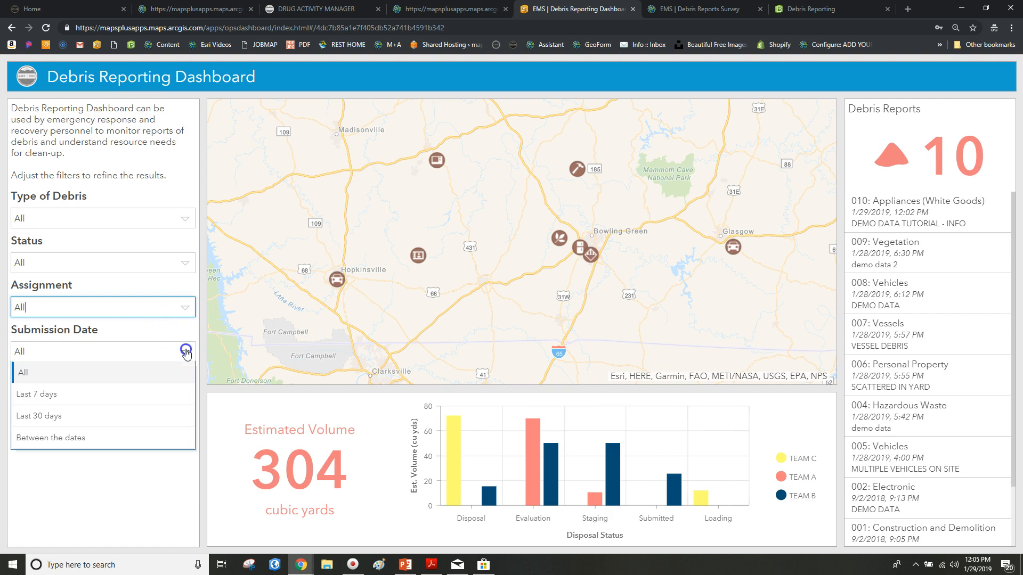
{"action": "left_click", "coordinate": [73, 401]}
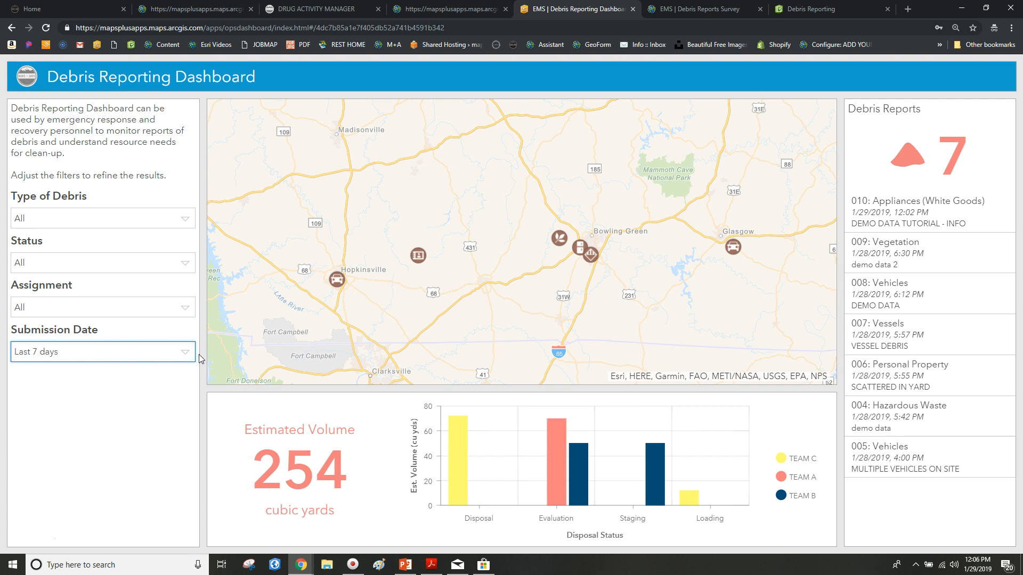
{"action": "left_click", "coordinate": [170, 343]}
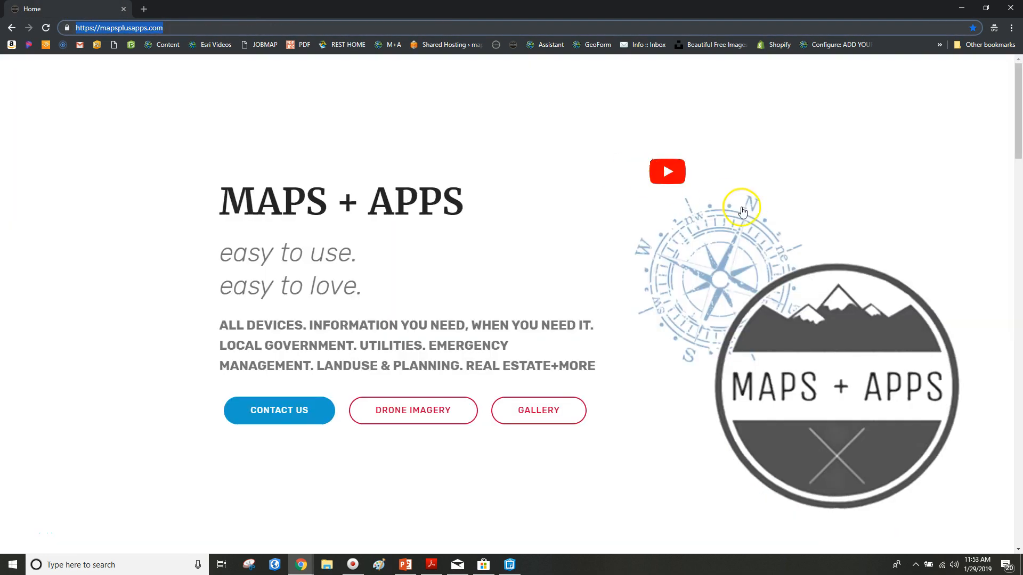
Step: Return to the top of the mapsplusapps.com home page showing the 'easy to use. easy to love.' tagline
{"action": "scroll", "coordinate": [757, 215], "scroll_direction": "down", "scroll_amount": 16}
{"action": "scroll", "coordinate": [769, 219], "scroll_direction": "up", "scroll_amount": 13}
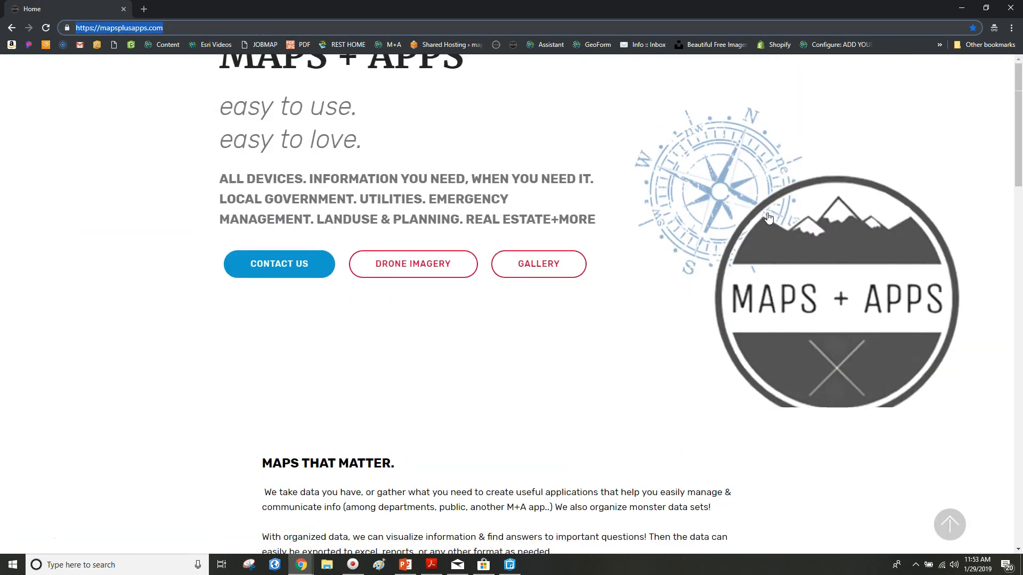
{"action": "scroll", "coordinate": [769, 219], "scroll_direction": "up", "scroll_amount": 3}
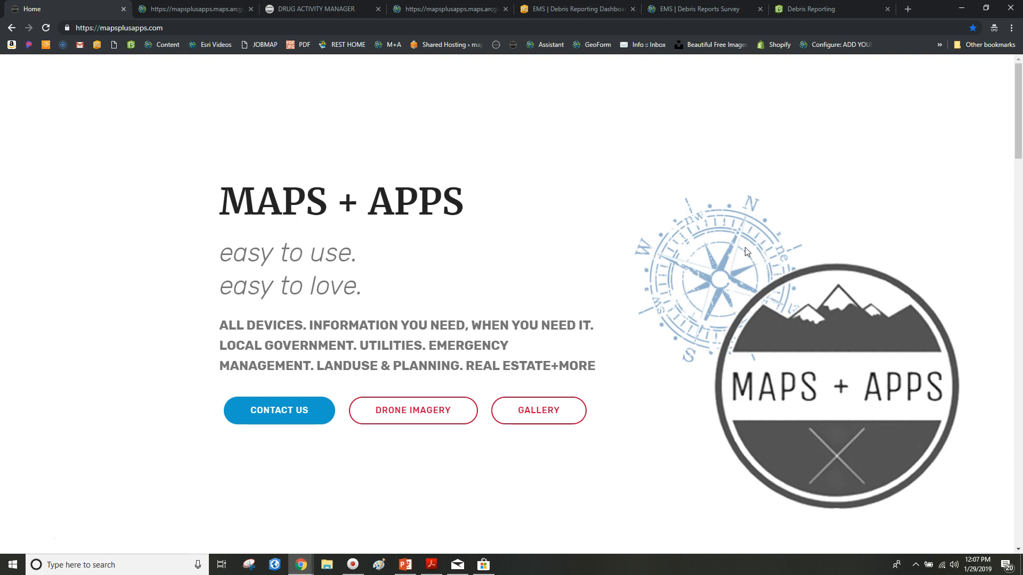
{"action": "left_click", "coordinate": [734, 286]}
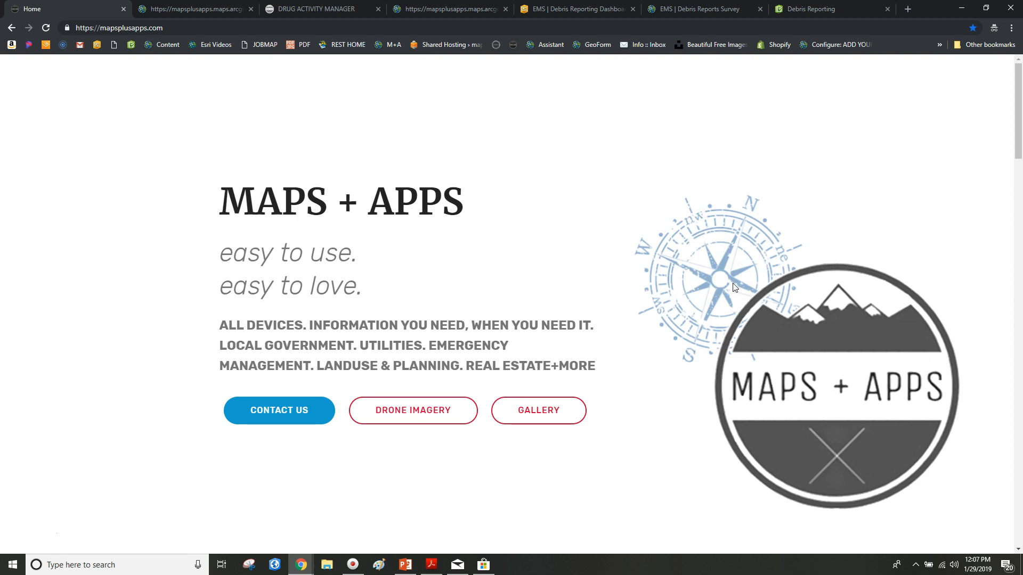